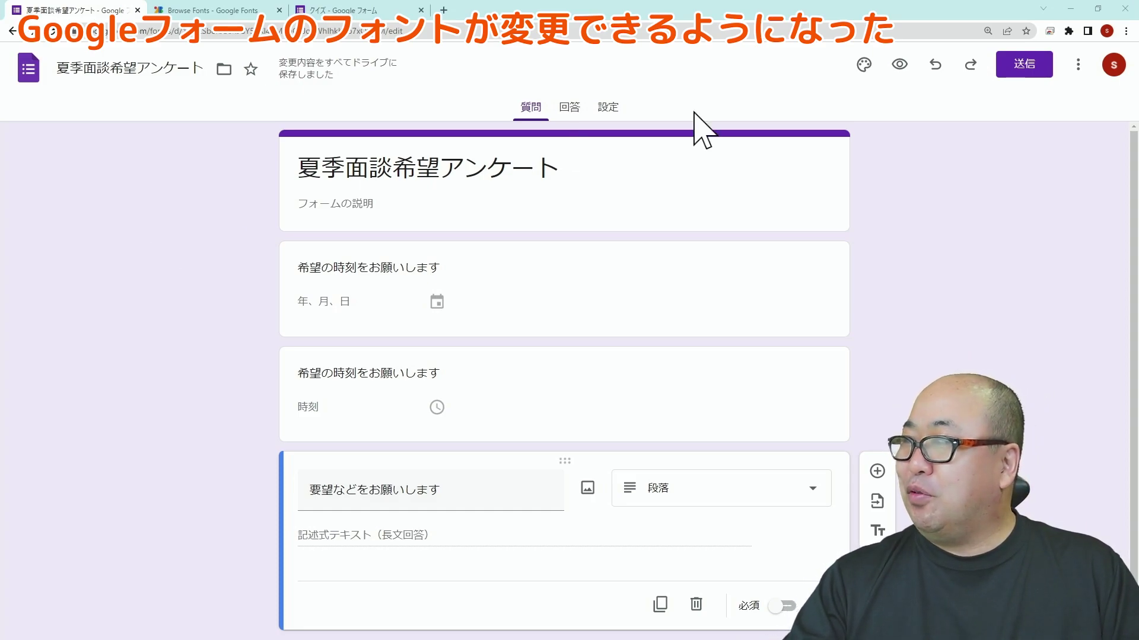
- Open the form's theme settings and look through the fonts offered for the header
click(864, 65)
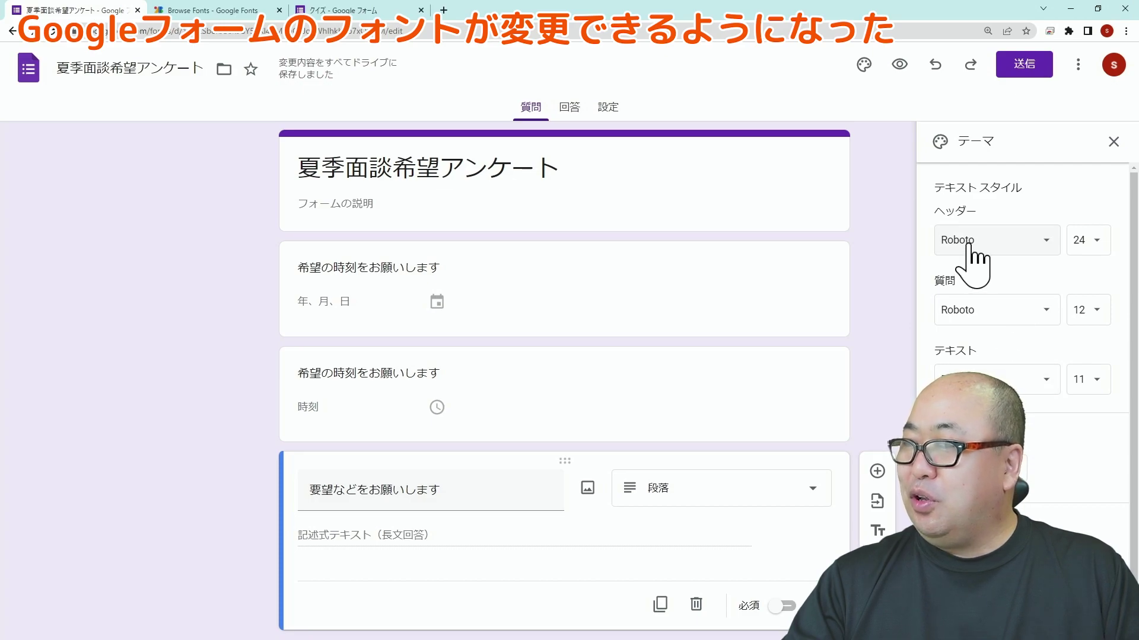
click(1014, 241)
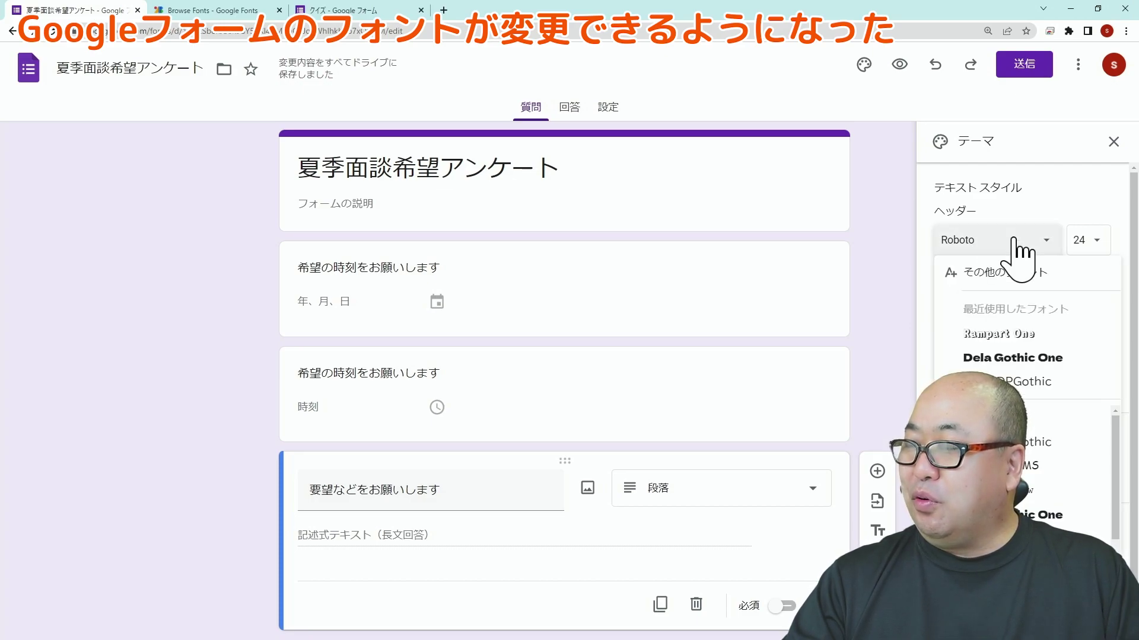
scroll(1010, 349, down, 1)
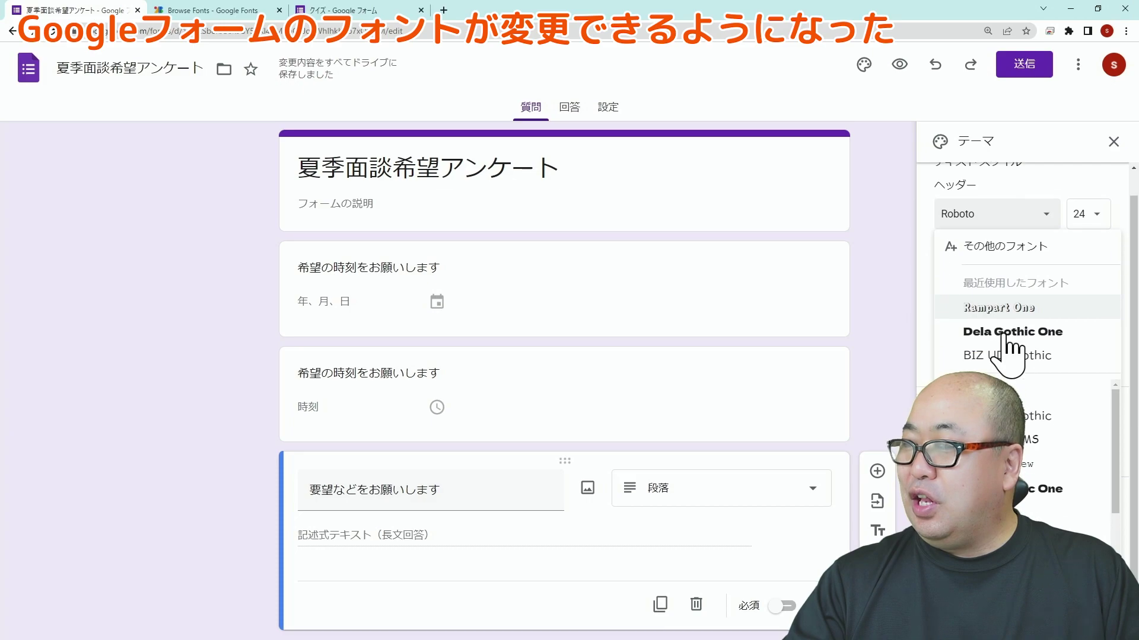
scroll(1062, 451, down, 2)
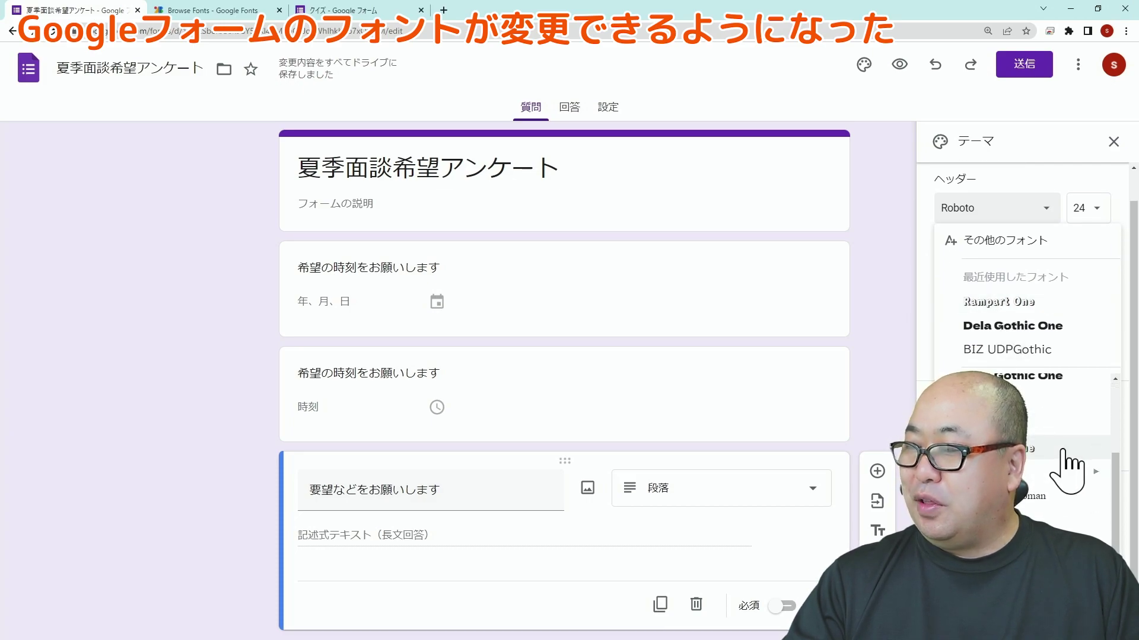
scroll(1055, 451, up, 1)
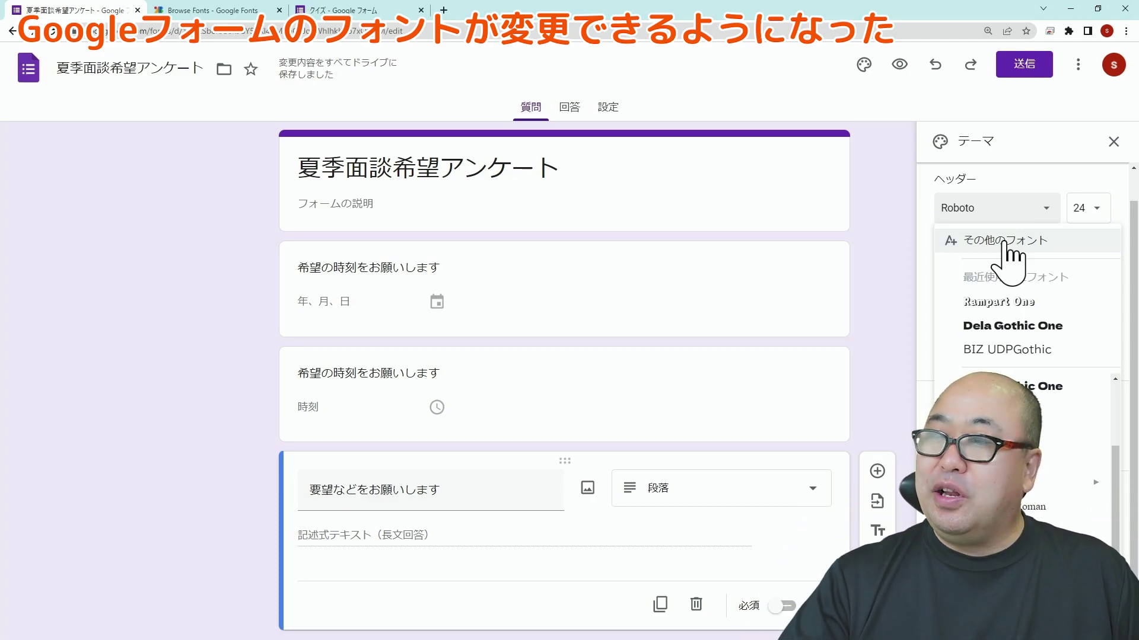
- Switch to Google Fonts and browse the samples of the Japanese font families
click(237, 11)
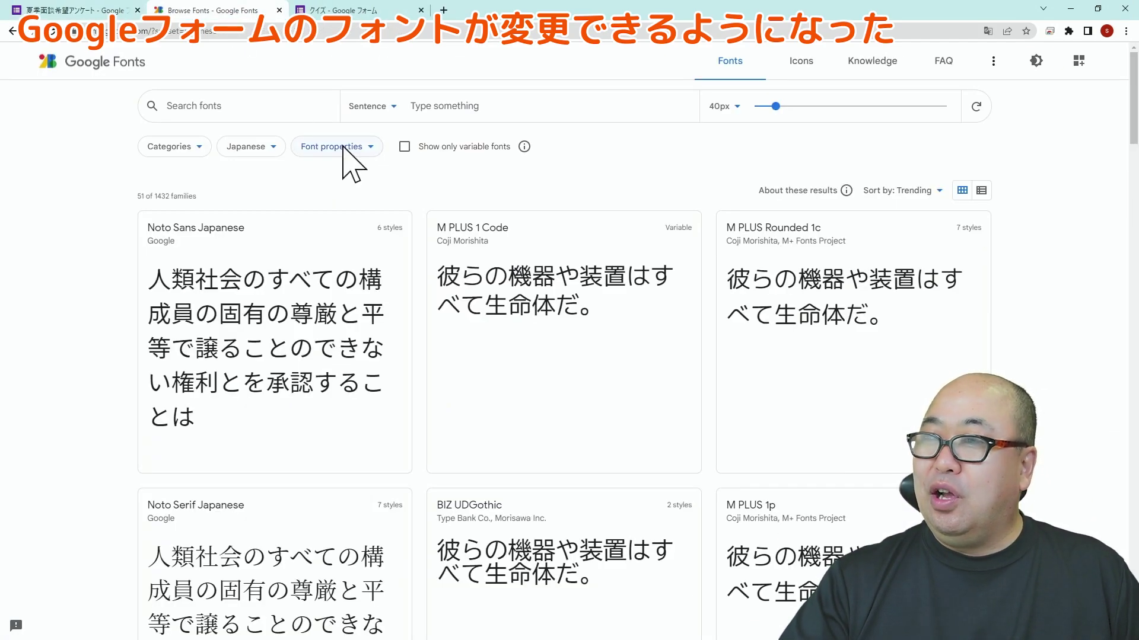
scroll(507, 175, down, 10)
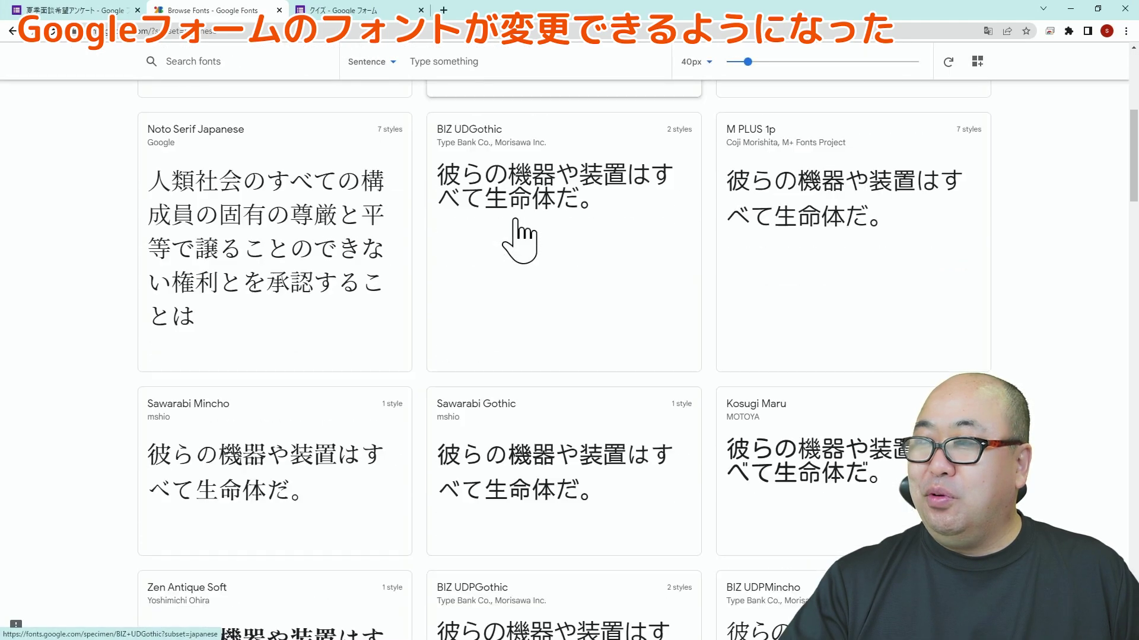
scroll(515, 225, down, 10)
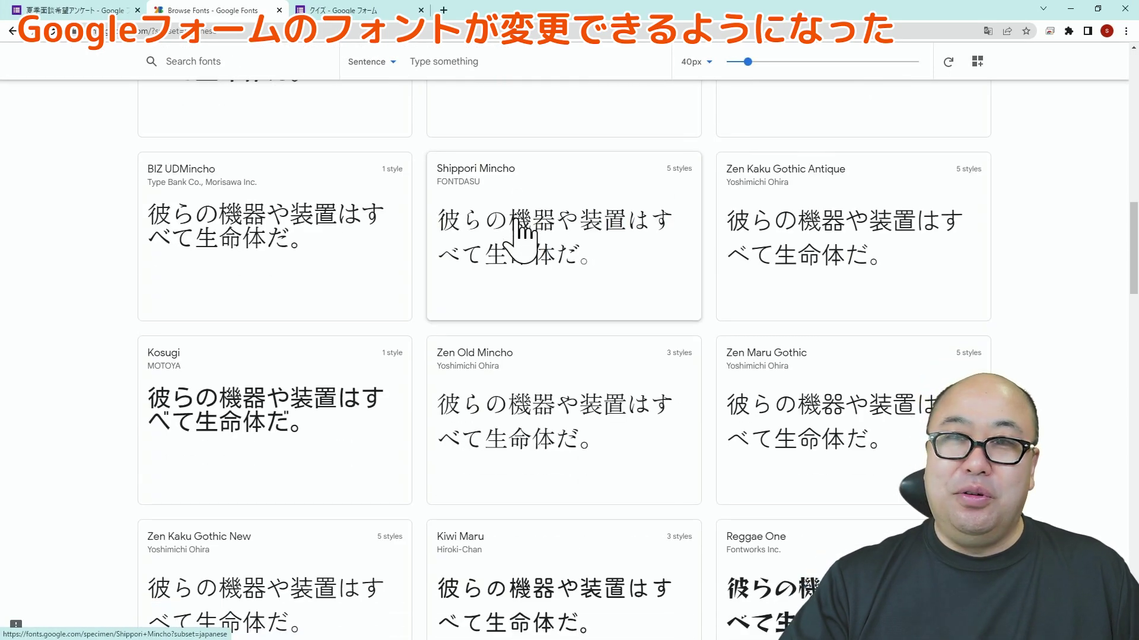
scroll(522, 237, down, 15)
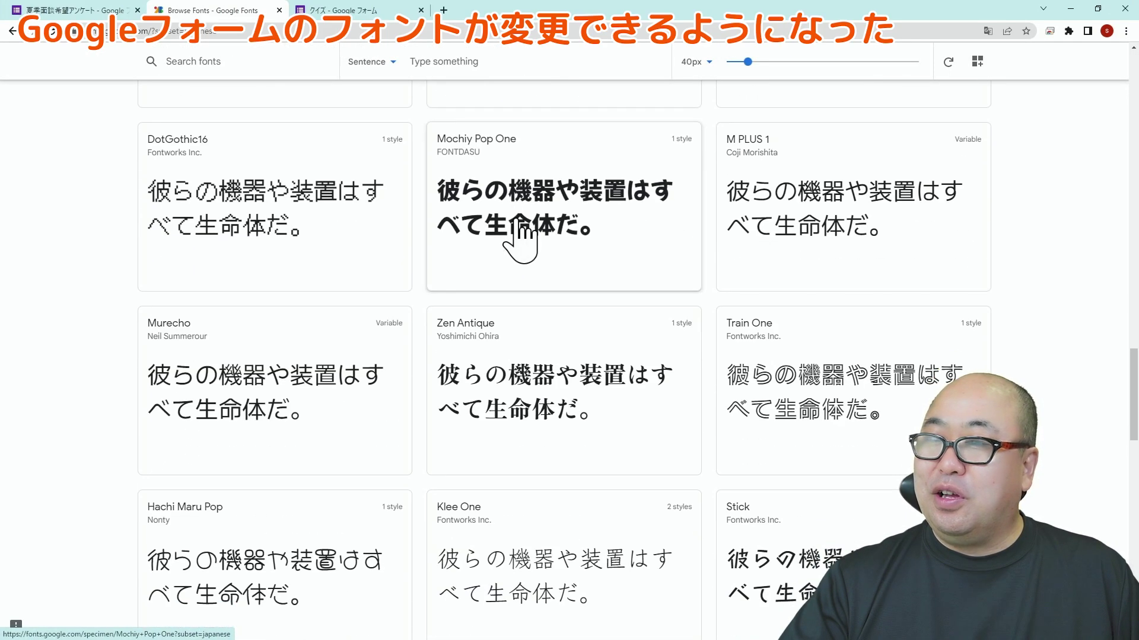
scroll(516, 234, down, 12)
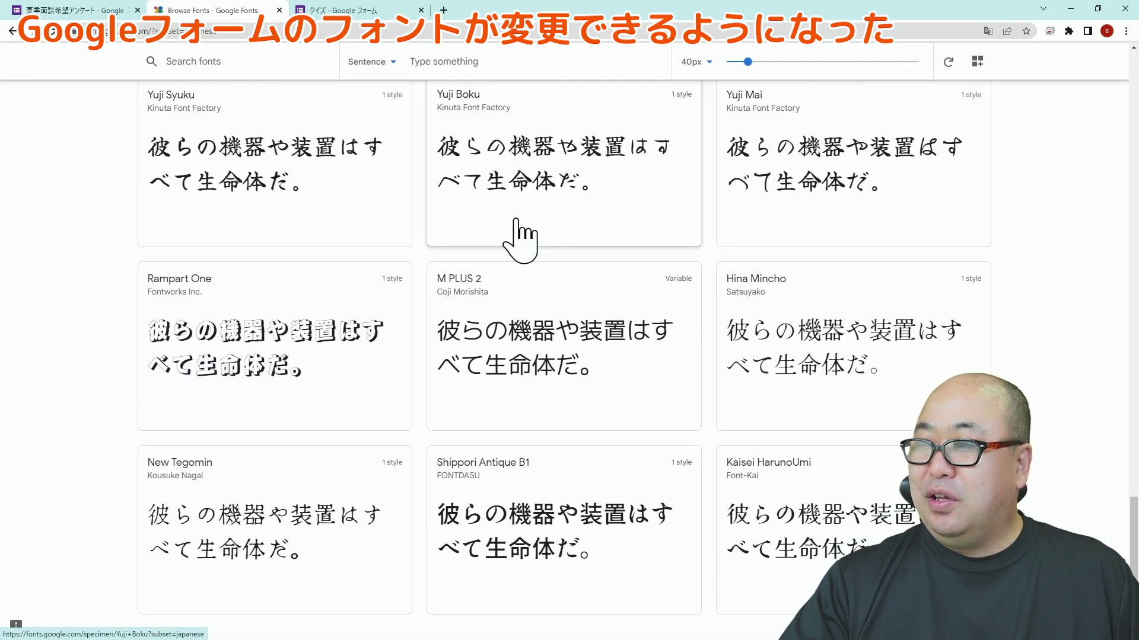
scroll(516, 234, up, 12)
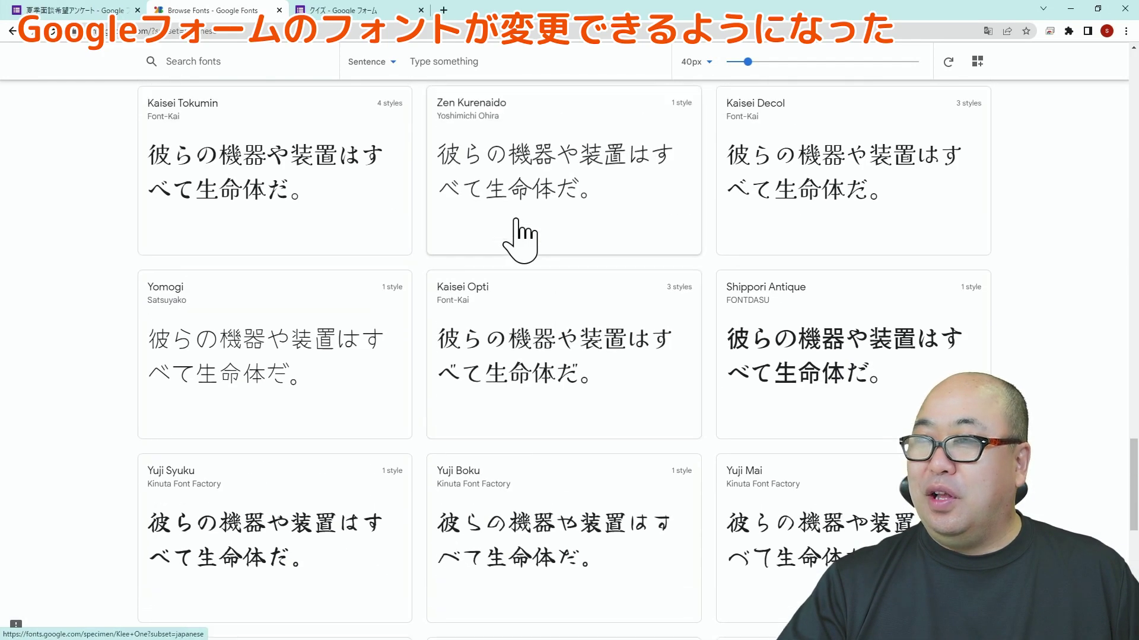
scroll(519, 235, up, 7)
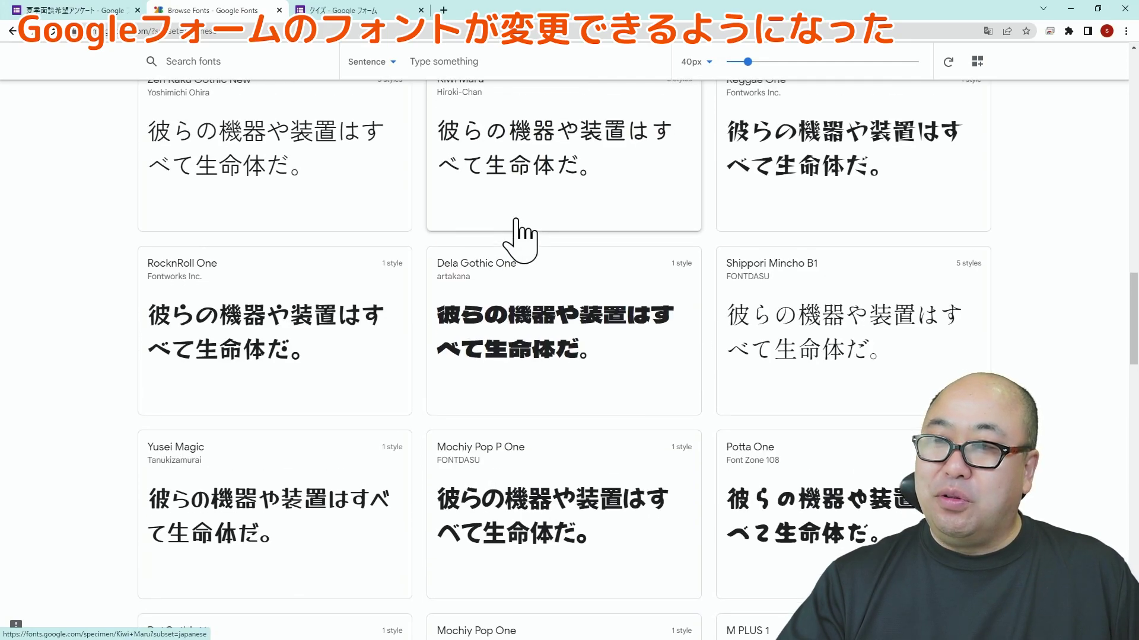
scroll(516, 220, up, 10)
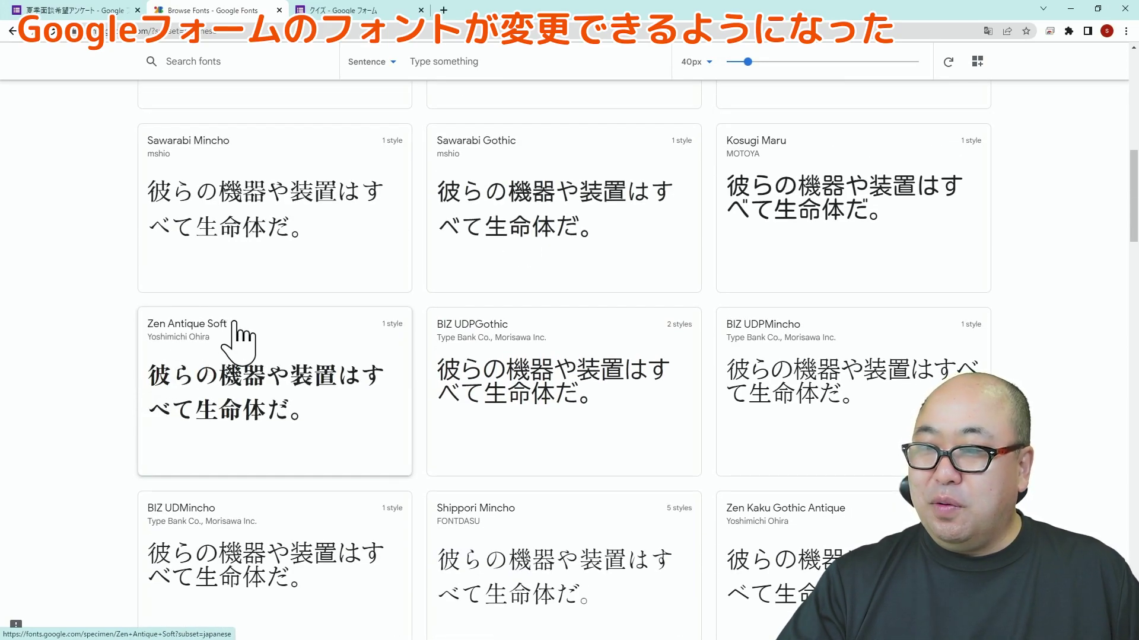
- Open the Zen Antique Soft font page and copy the font's name
click(233, 335)
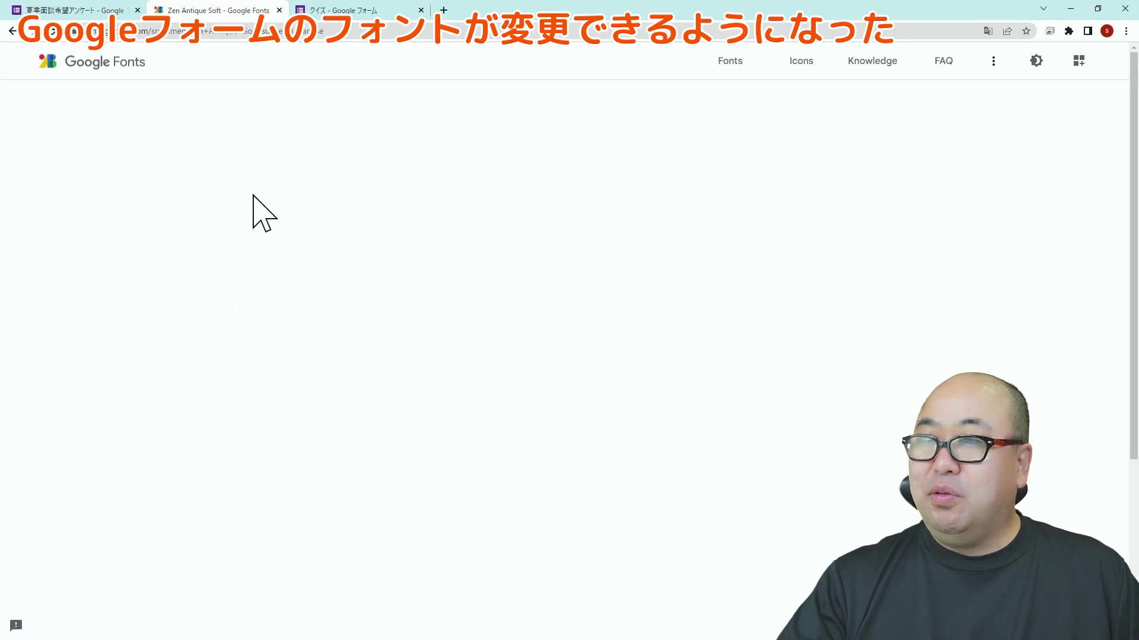
drag(301, 113, 146, 113)
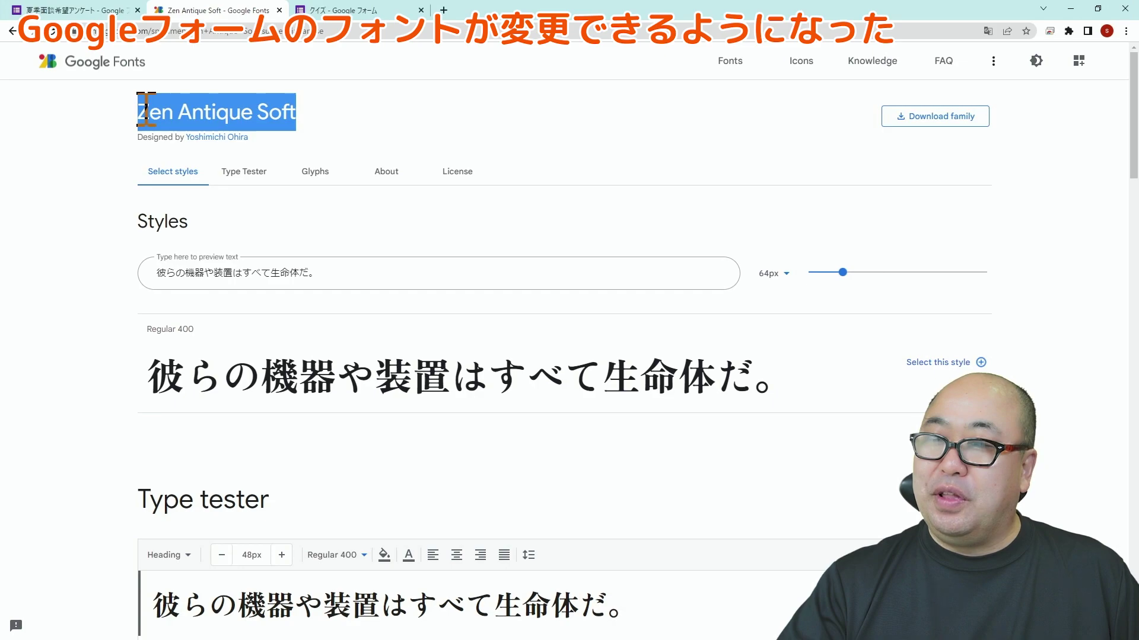
right_click(180, 112)
click(217, 124)
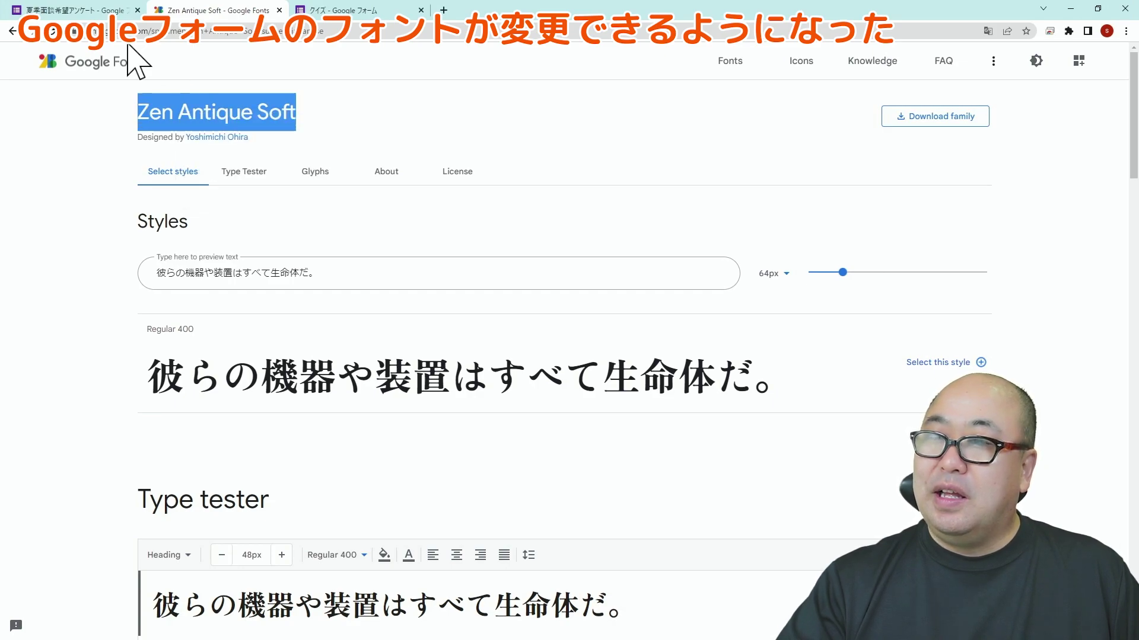
- Return to the survey form, find Zen Antique Soft among the additional fonts and apply it to the header
click(95, 10)
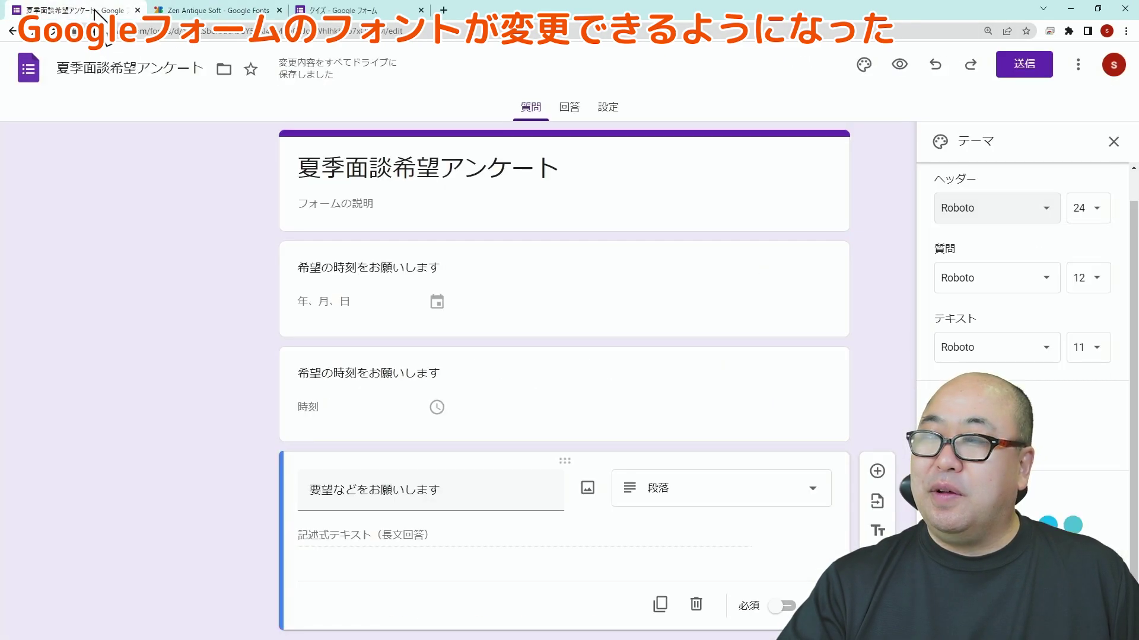
click(967, 217)
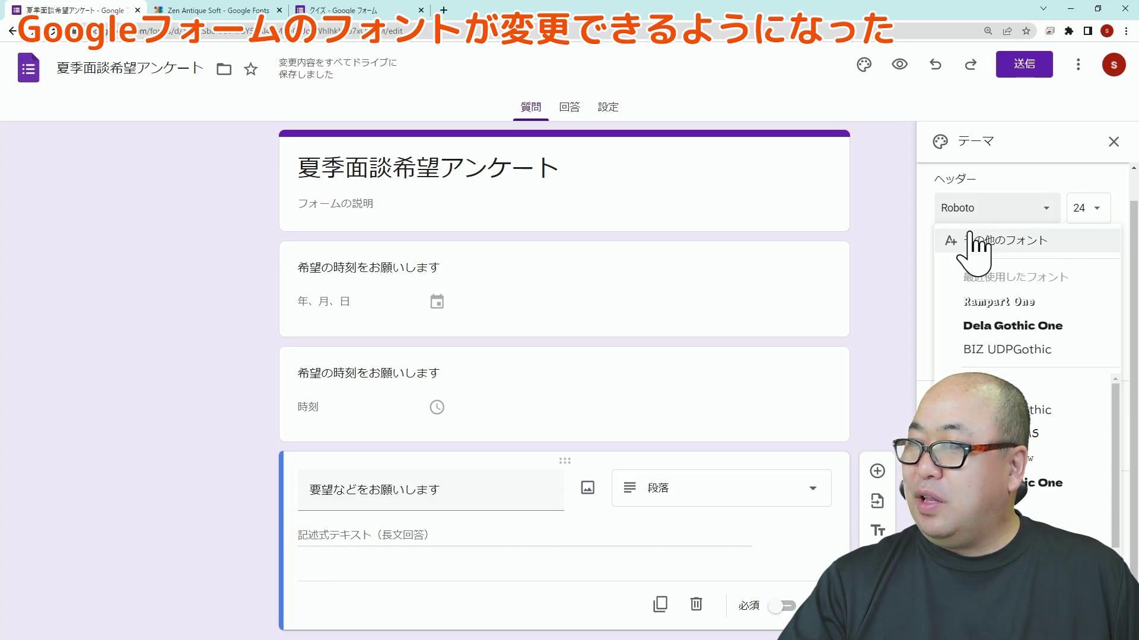
click(975, 244)
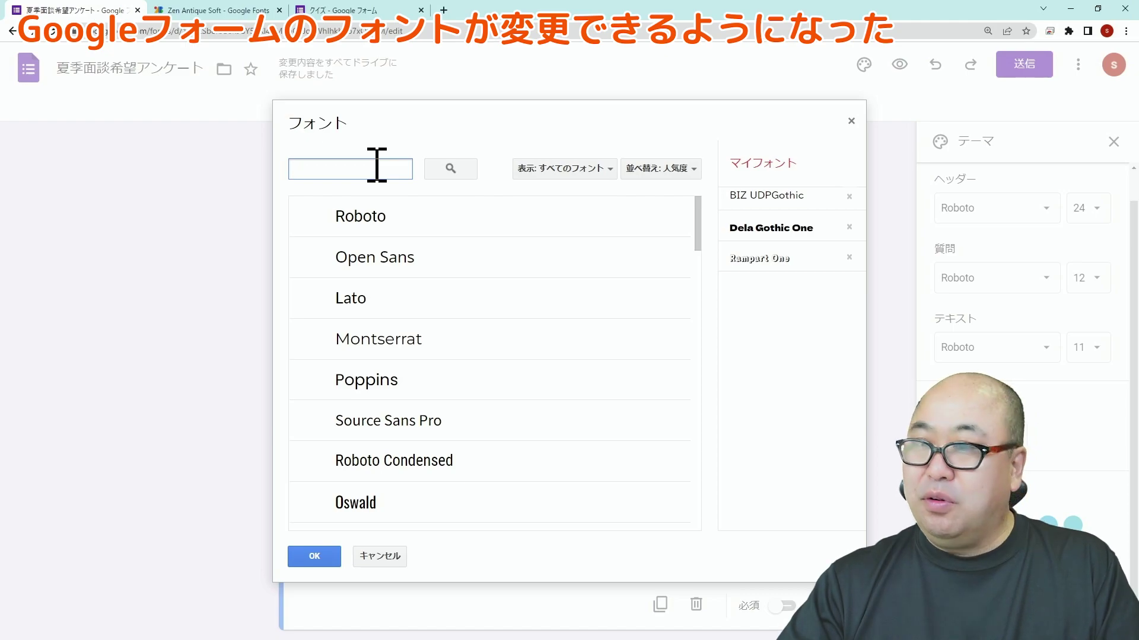
key(Return)
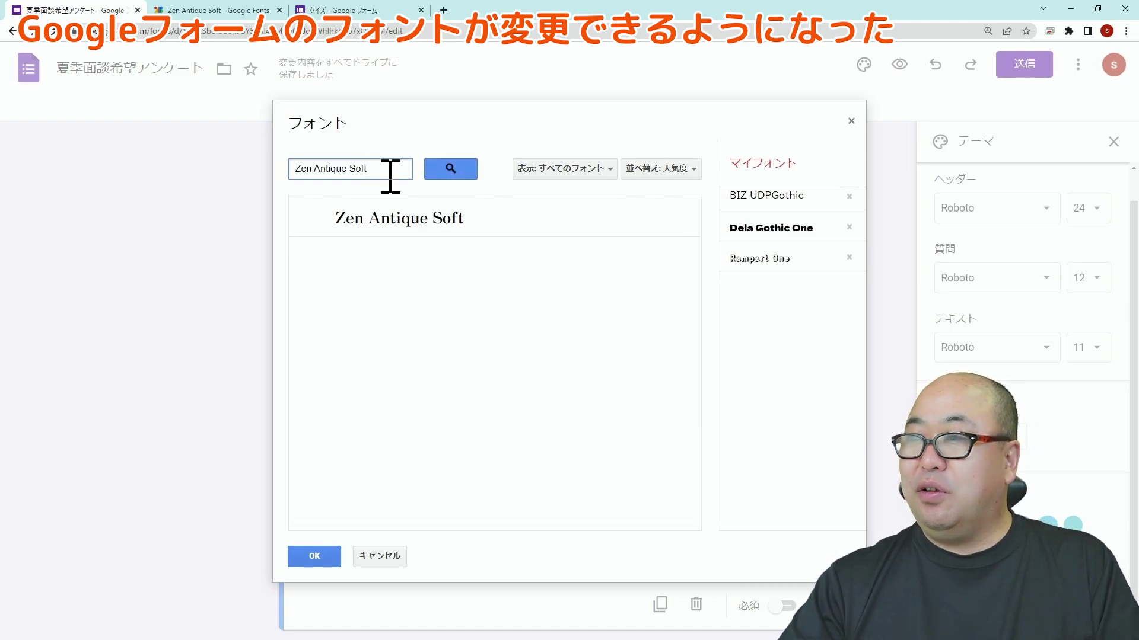
click(404, 219)
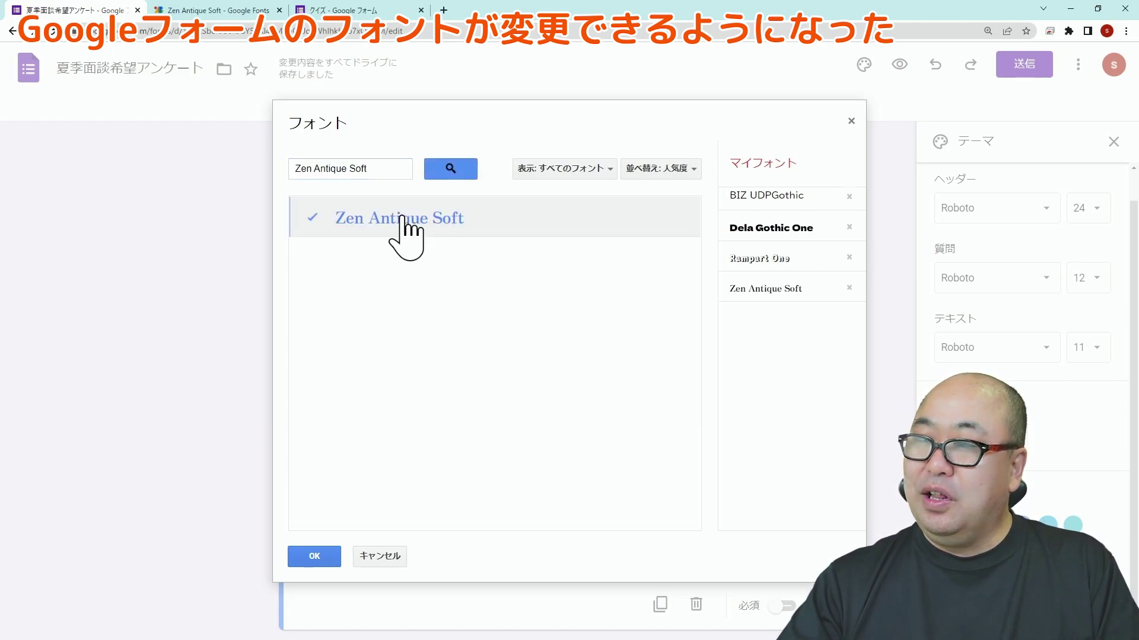
click(314, 558)
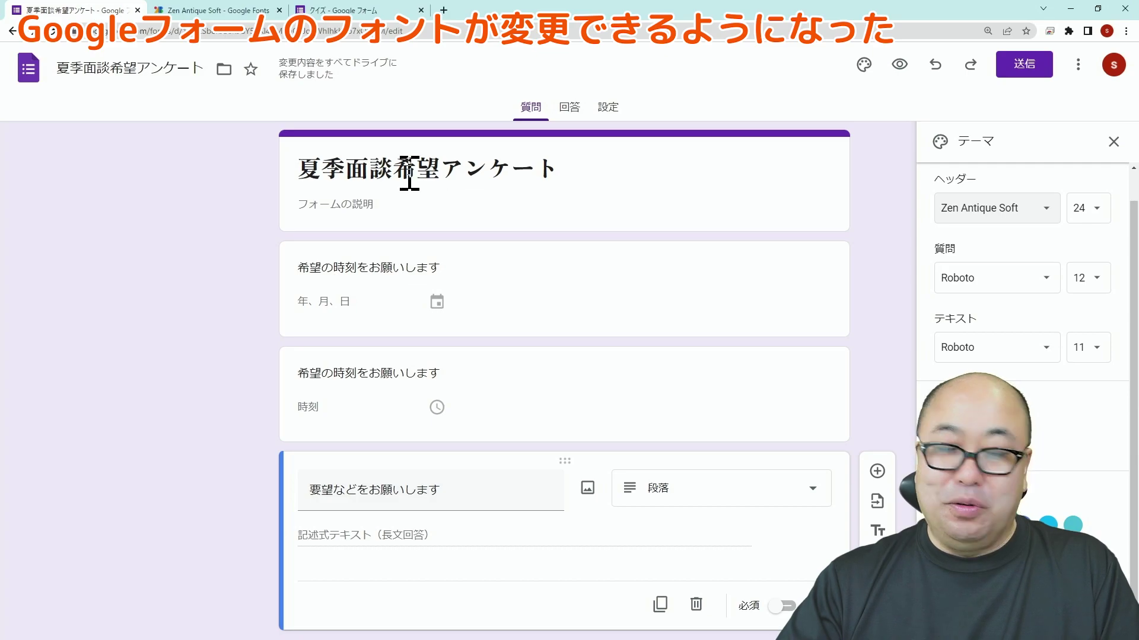
- Enter 希望をご記入ください as the form description
click(381, 209)
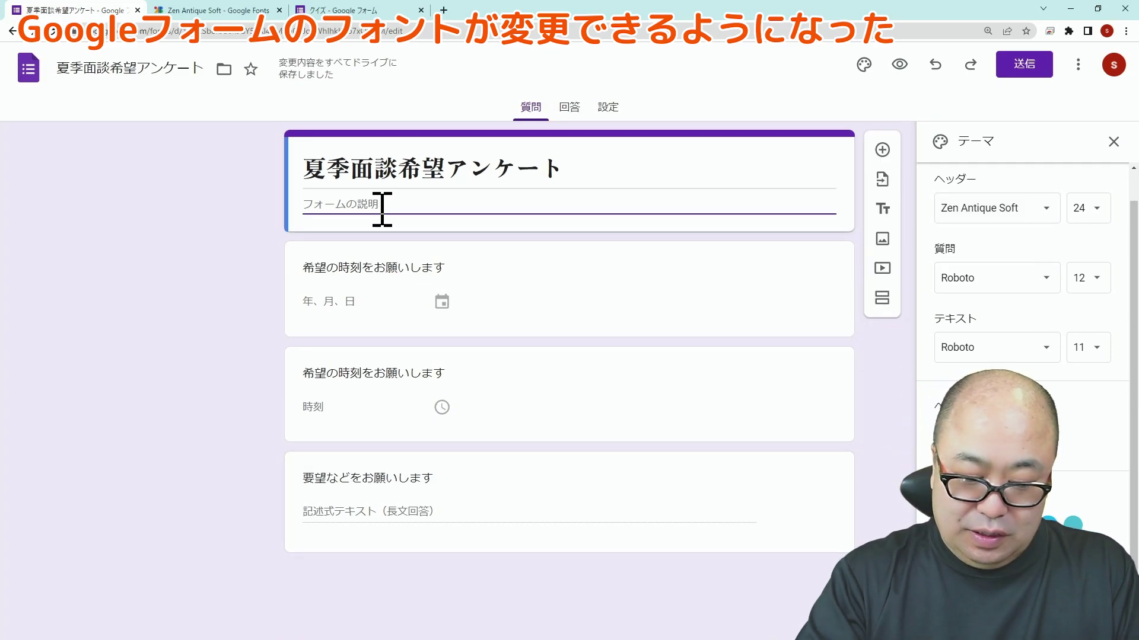
text(k)
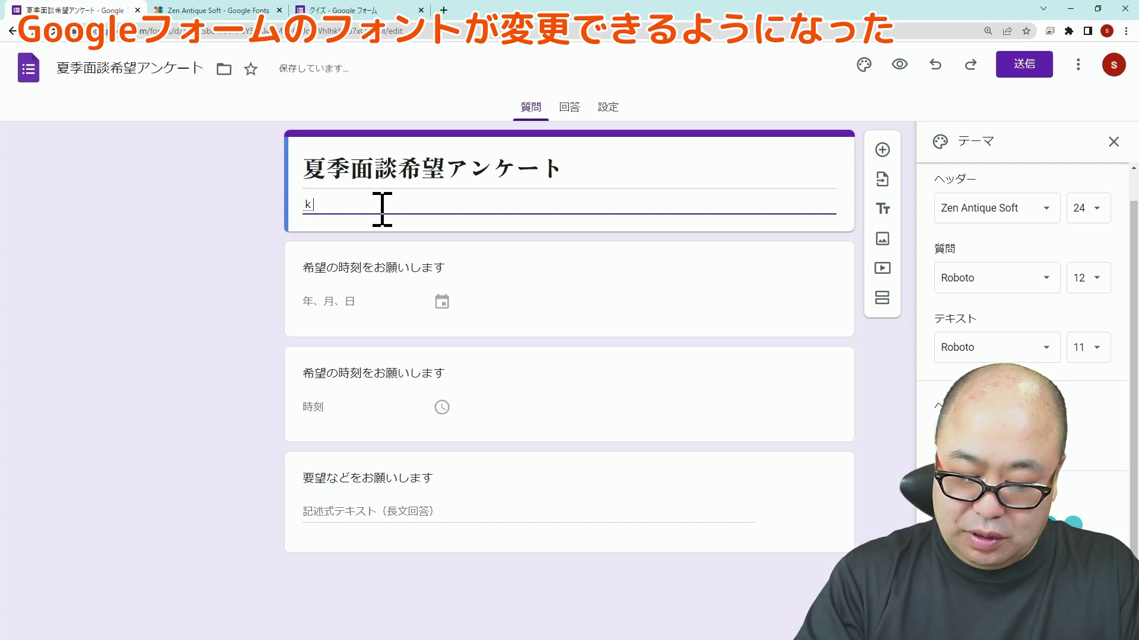
text(ibouwo)
key(space)
key(Return)
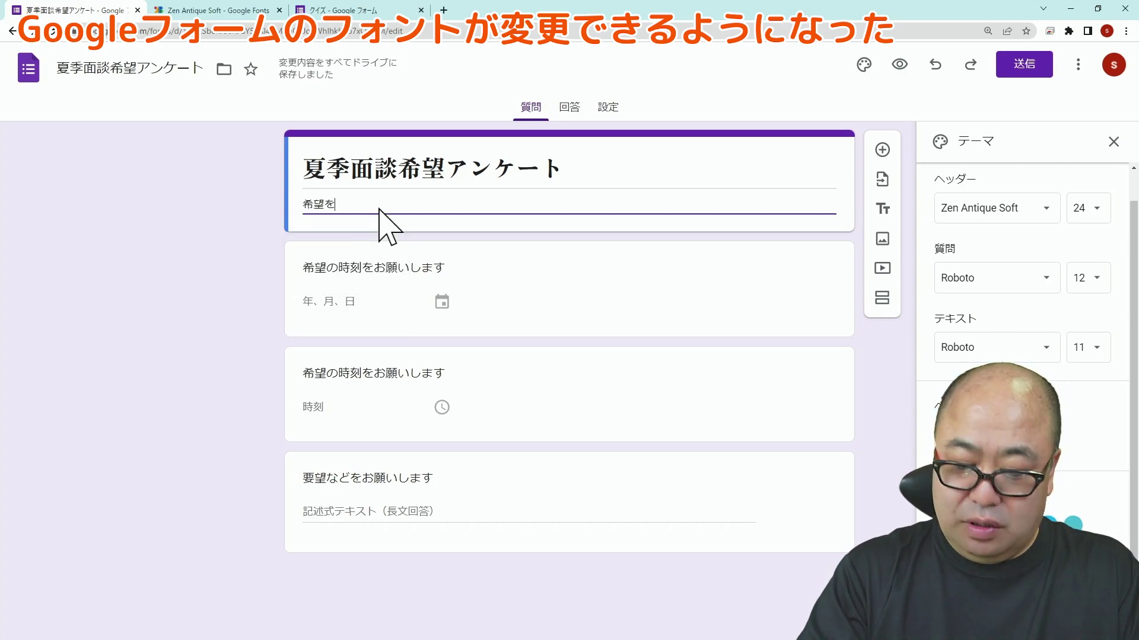
text(gokinyuukudasai)
key(Return)
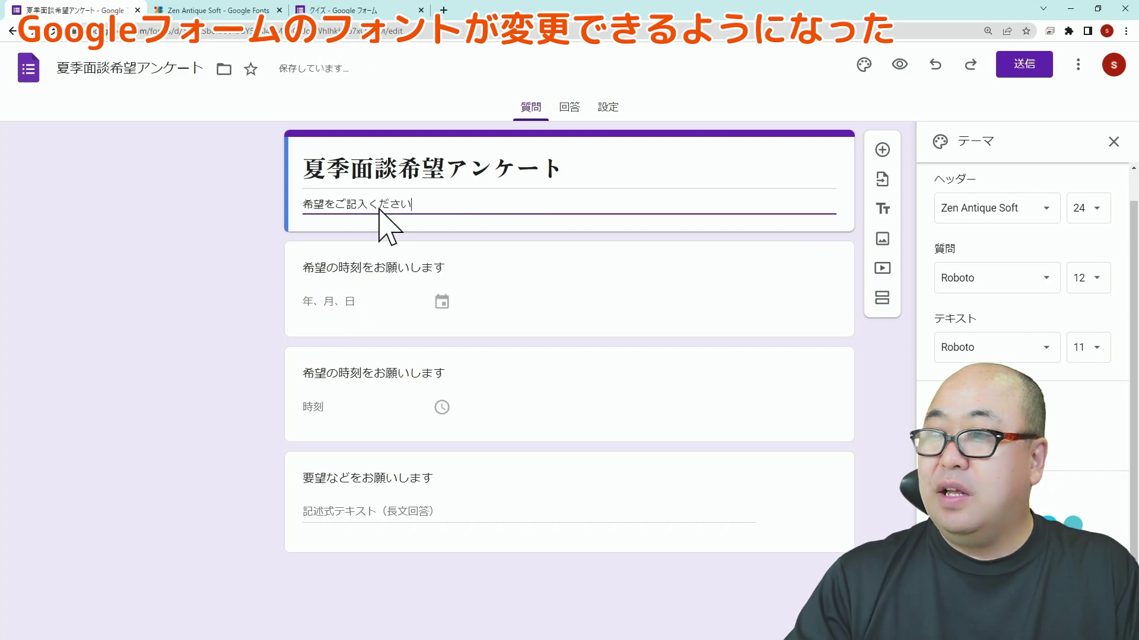
click(252, 244)
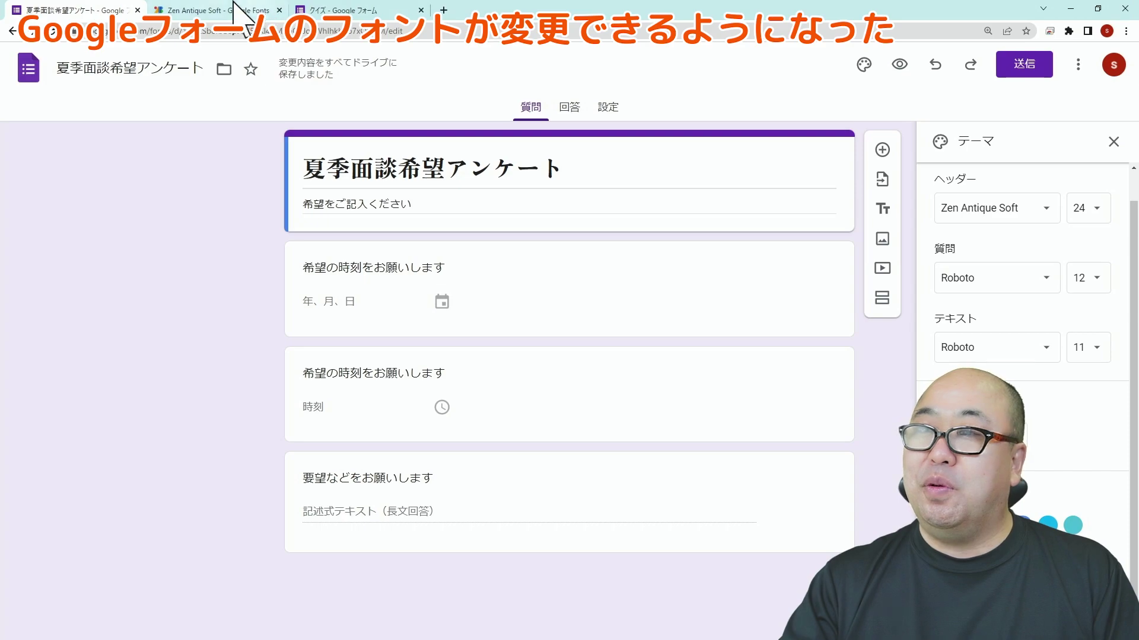
- Go back to the Japanese font samples in Google Fonts, open Mochiy Pop P One and copy its name
click(211, 11)
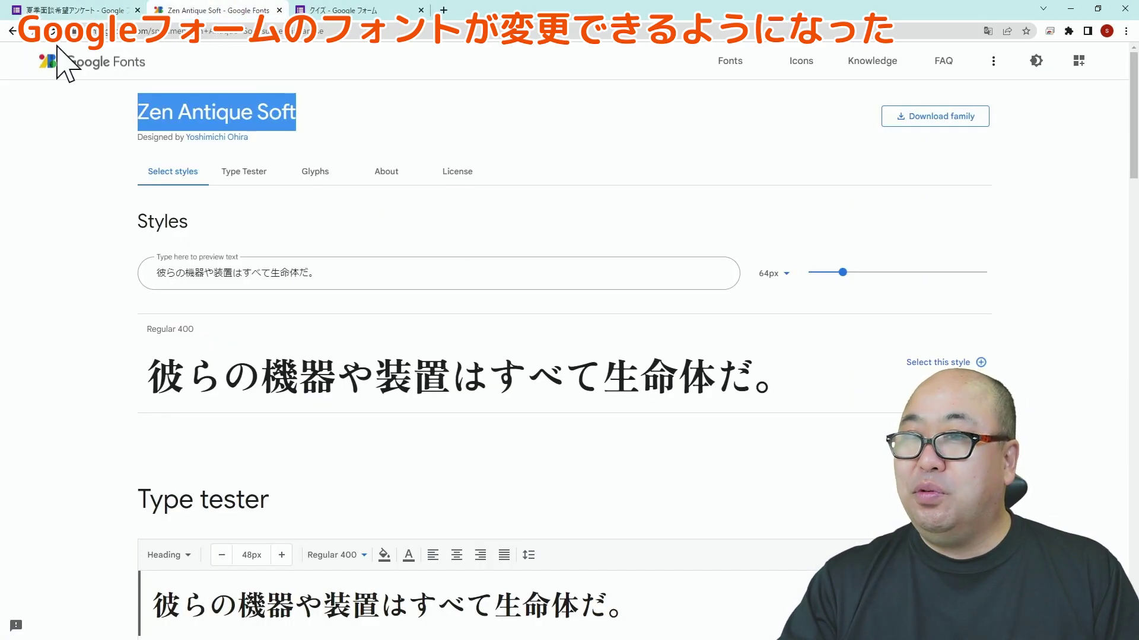
click(12, 30)
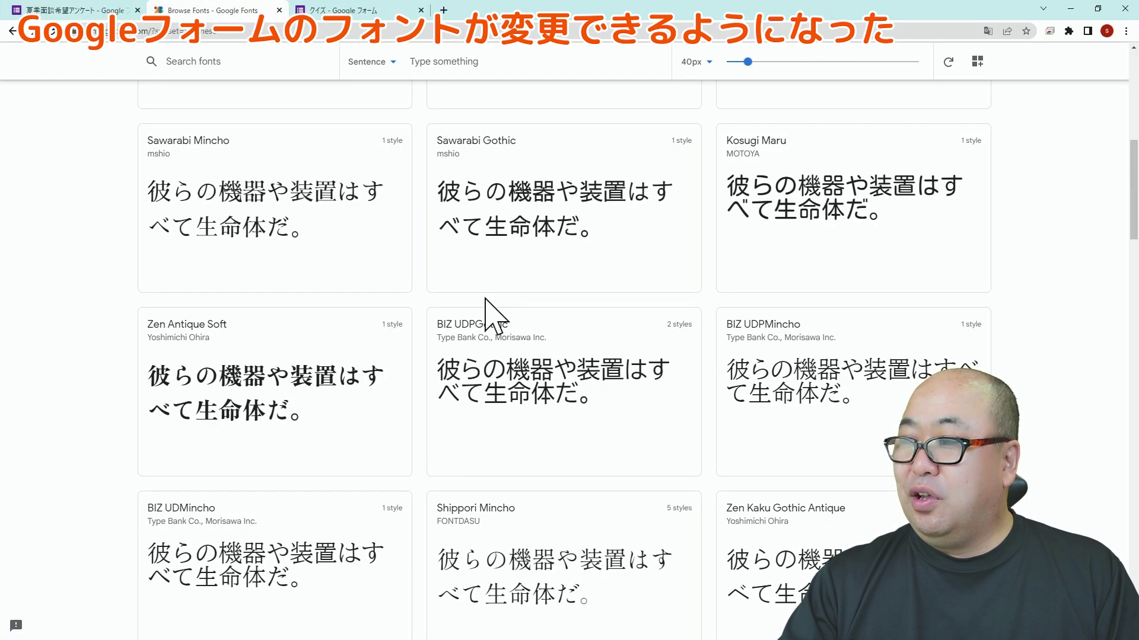
scroll(485, 298, down, 10)
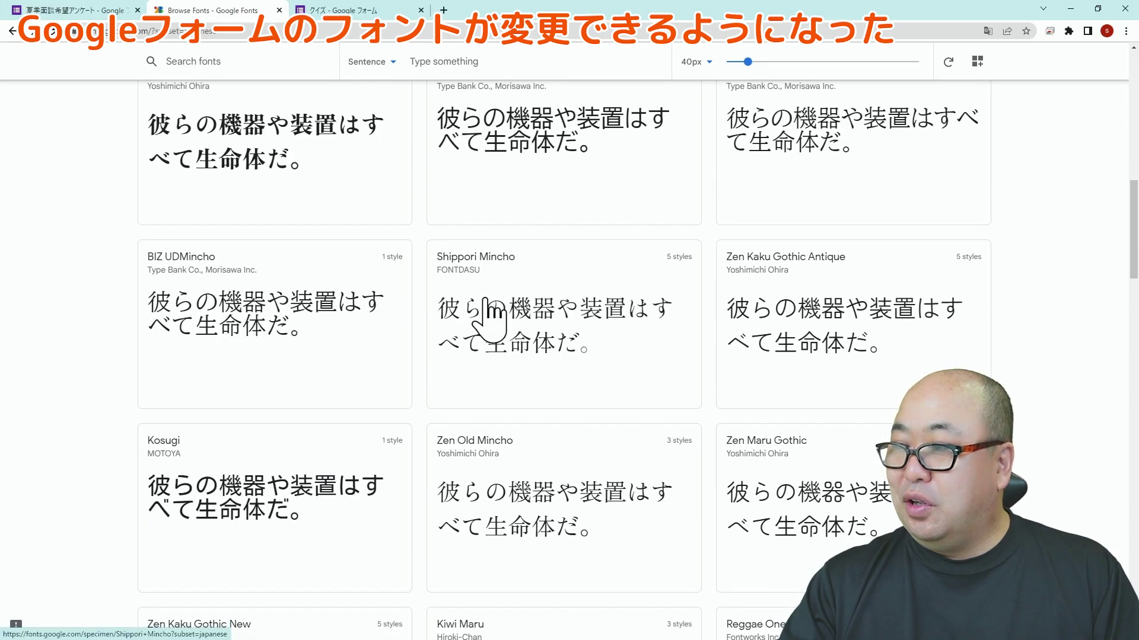
scroll(485, 299, down, 7)
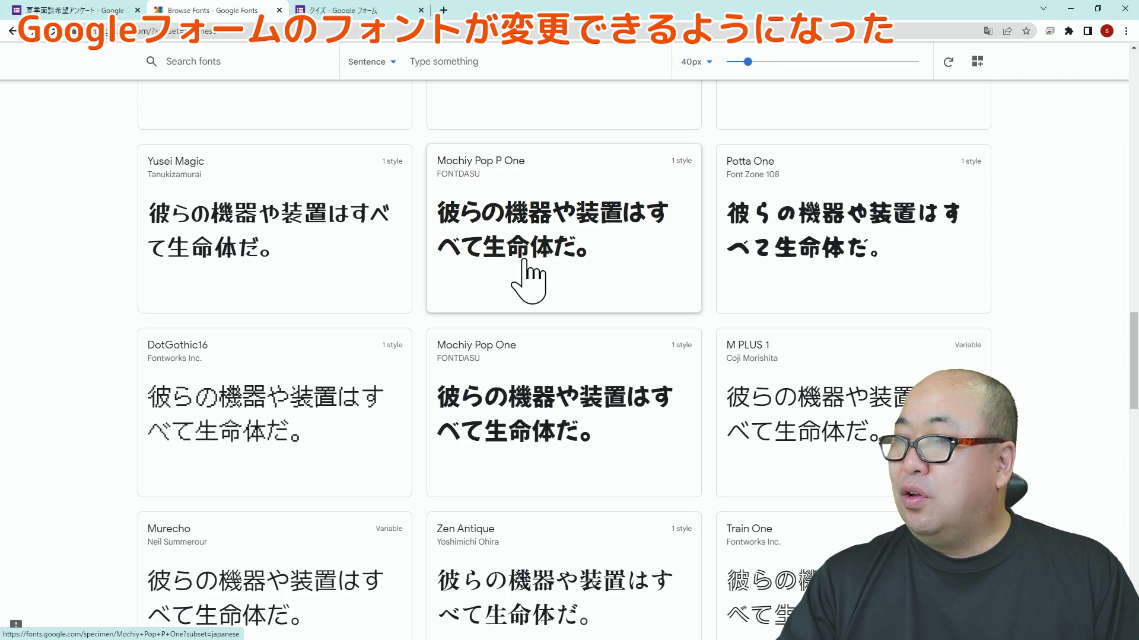
click(479, 177)
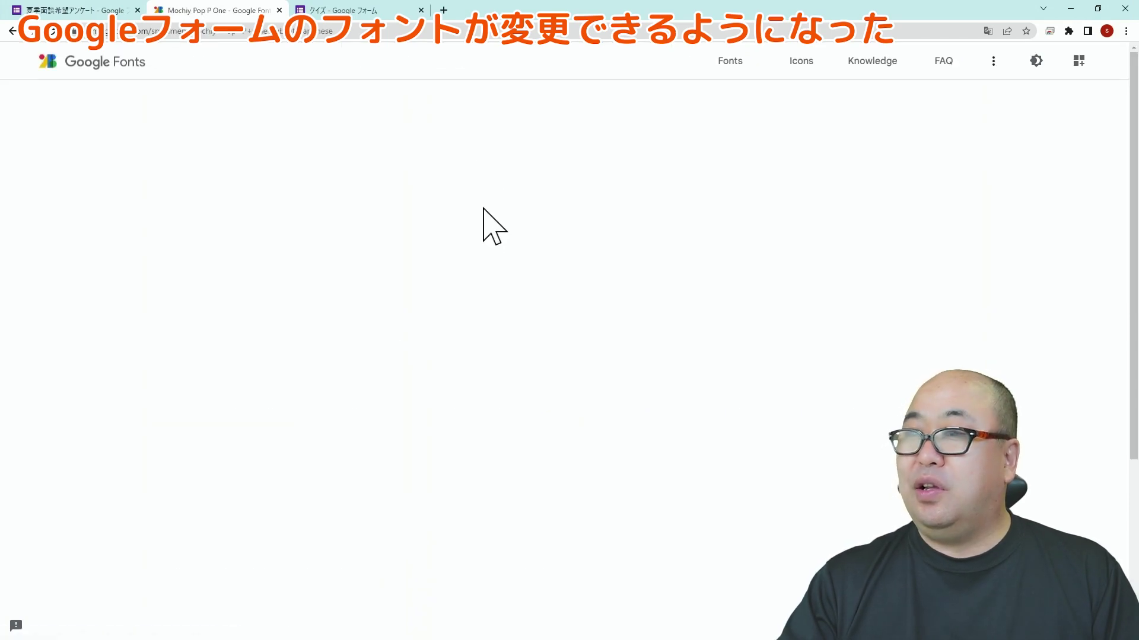
drag(322, 122, 142, 110)
right_click(182, 116)
click(204, 121)
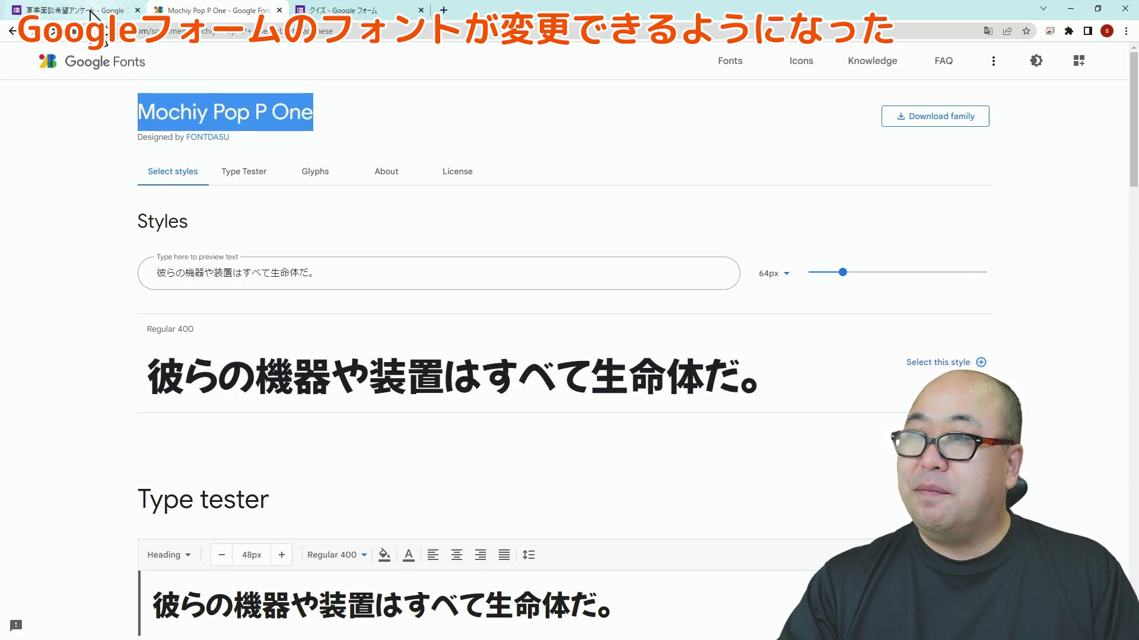
- Return to the survey form, find Mochiy Pop P One among the additional fonts and apply it to the questions
click(88, 10)
click(984, 278)
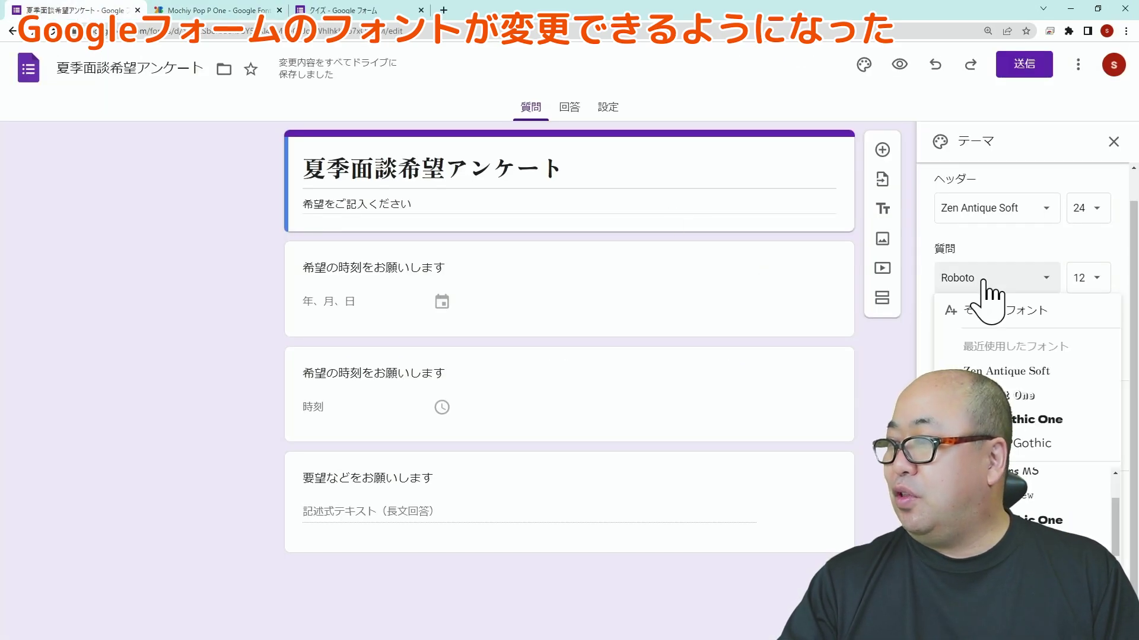
click(999, 310)
click(350, 172)
right_click(348, 173)
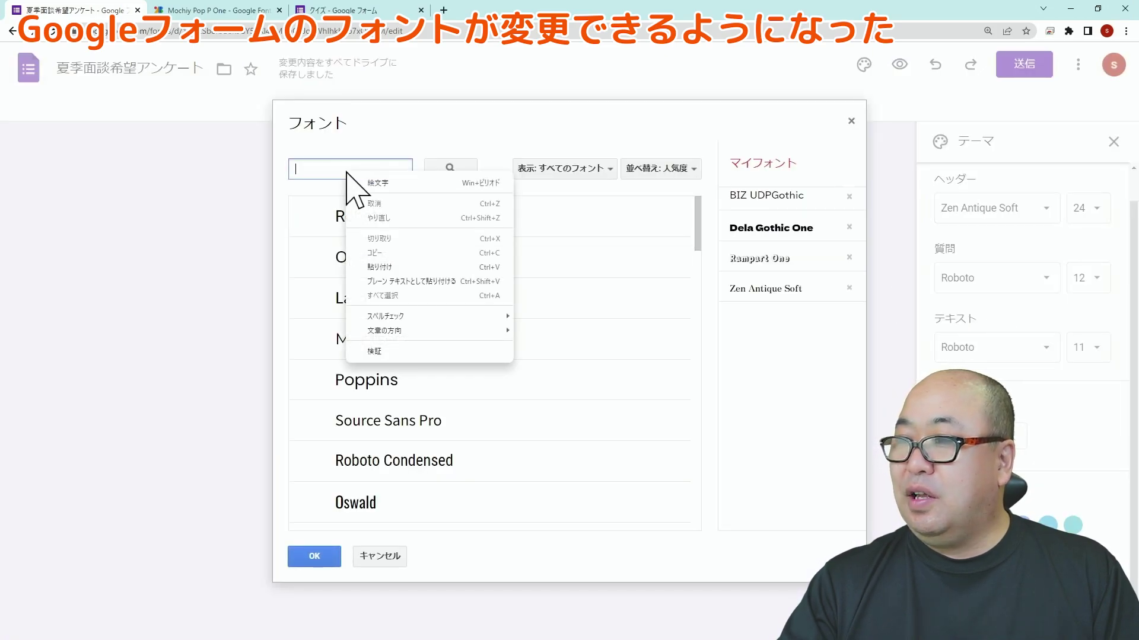
click(382, 267)
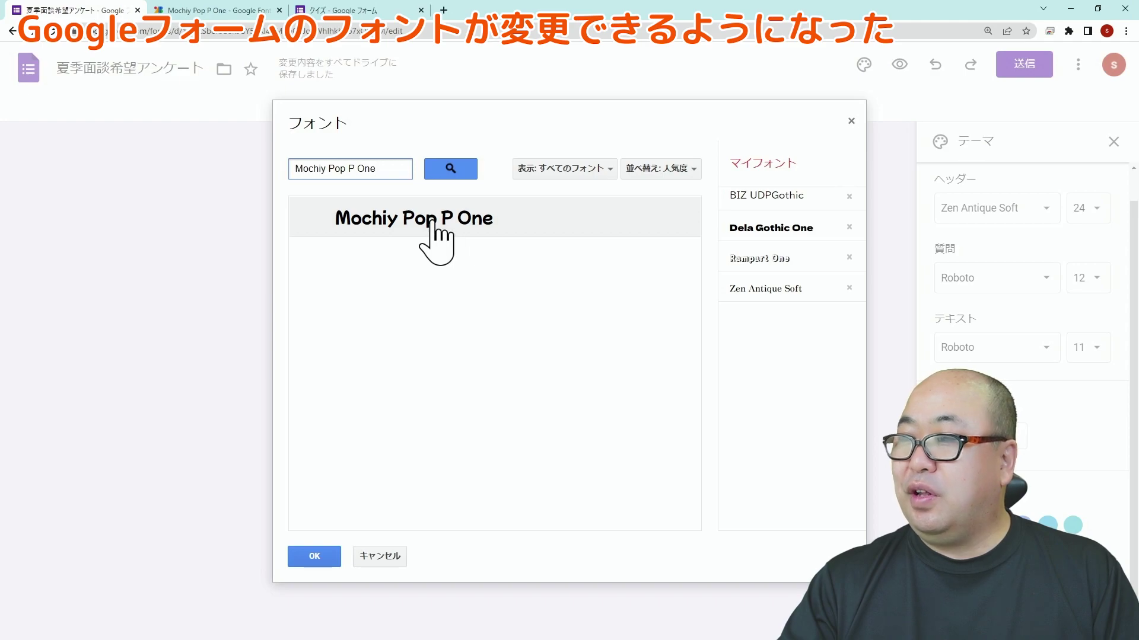
click(431, 222)
click(325, 556)
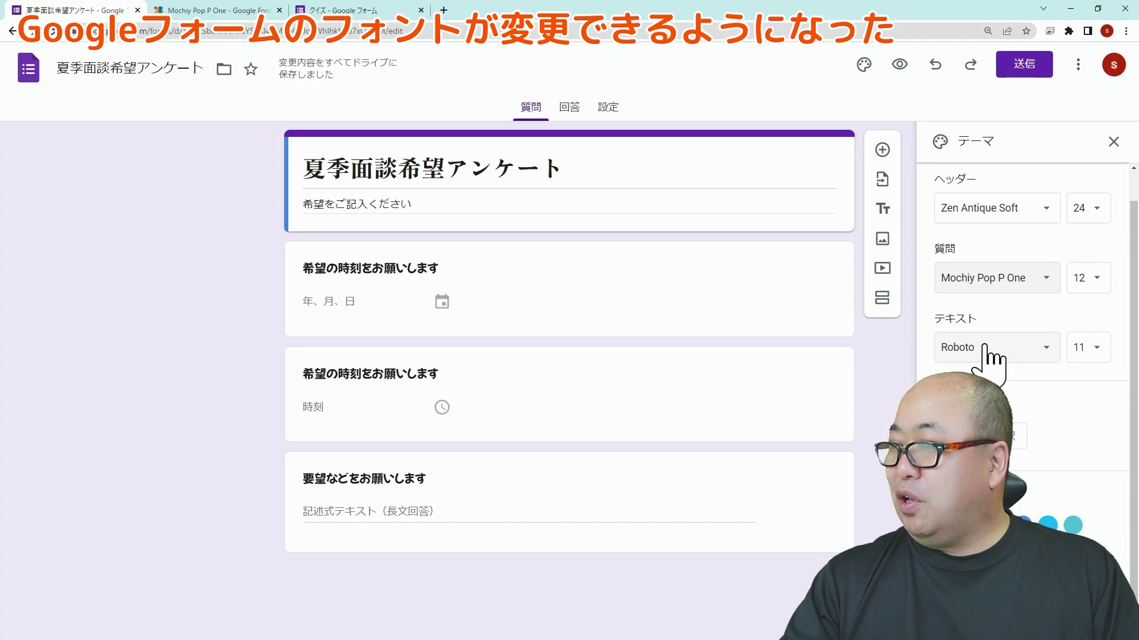
- Go back to the Japanese font samples in Google Fonts, open Hachi Maru Pop and copy its name
click(204, 12)
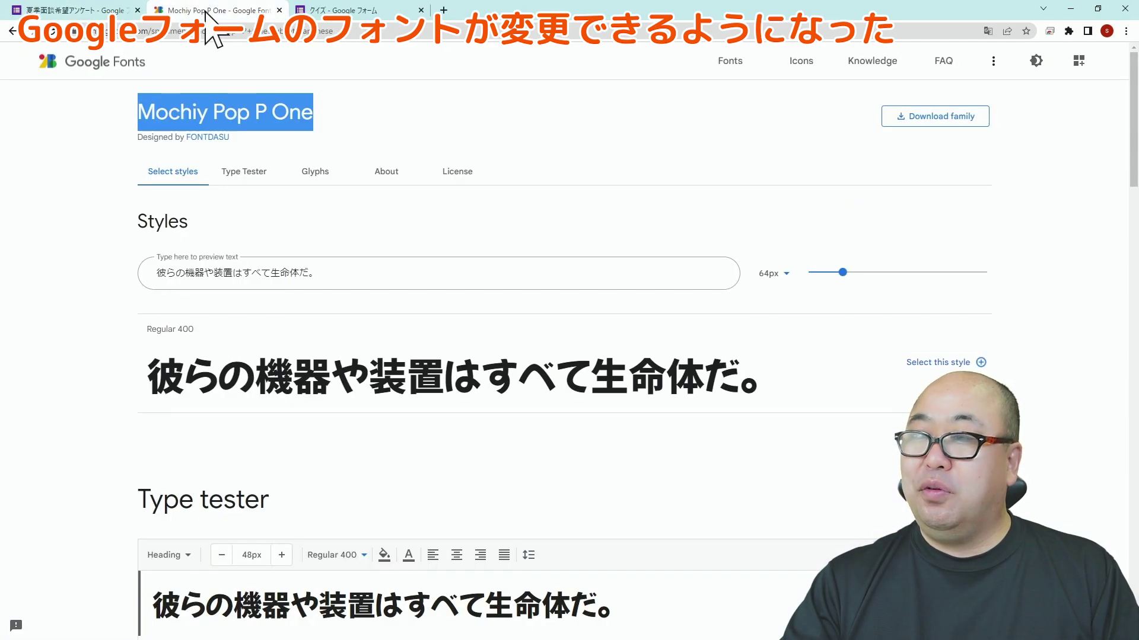
click(13, 32)
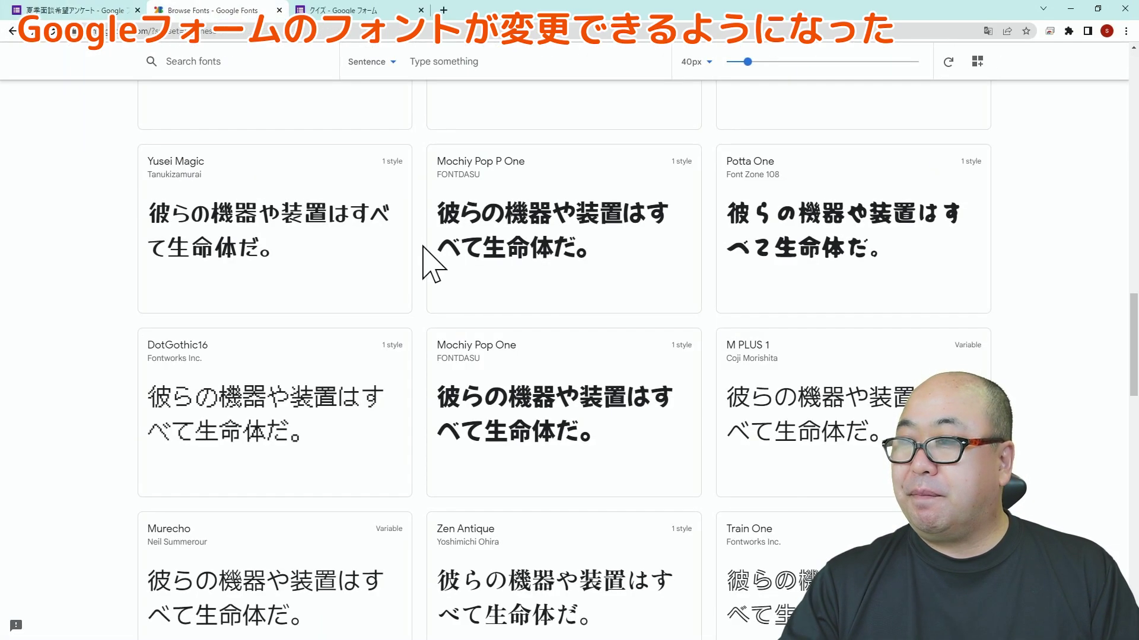
scroll(432, 261, down, 8)
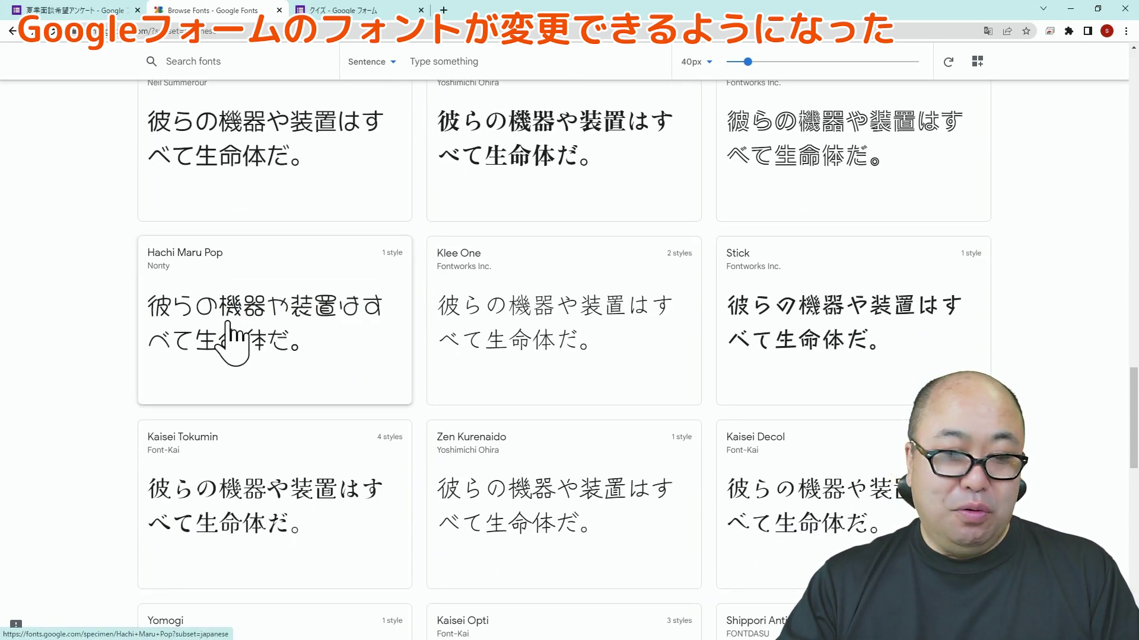
click(199, 312)
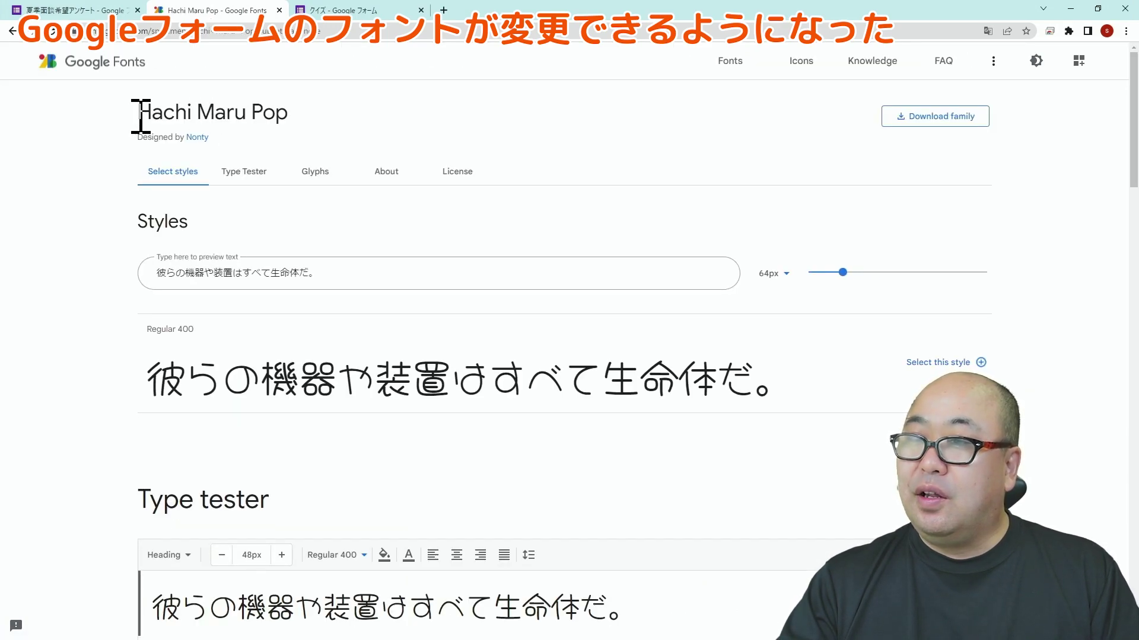
drag(140, 116, 297, 115)
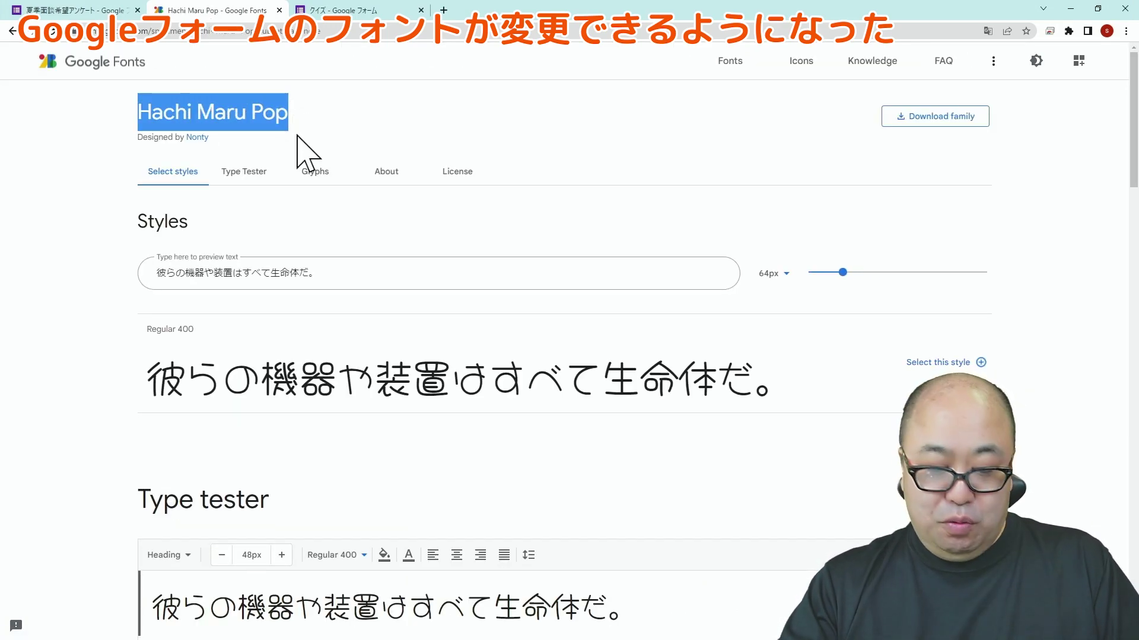
right_click(248, 116)
click(287, 146)
- Return to the survey form, find Hachi Maru Pop among the additional fonts and apply it to the body text
click(98, 10)
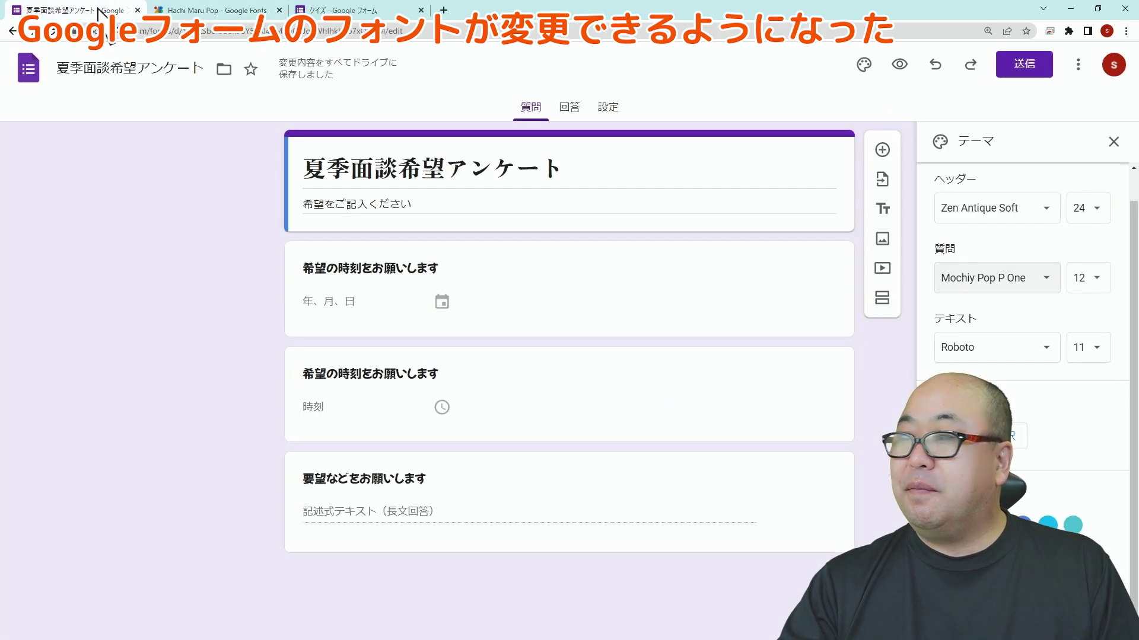
click(994, 351)
click(1002, 380)
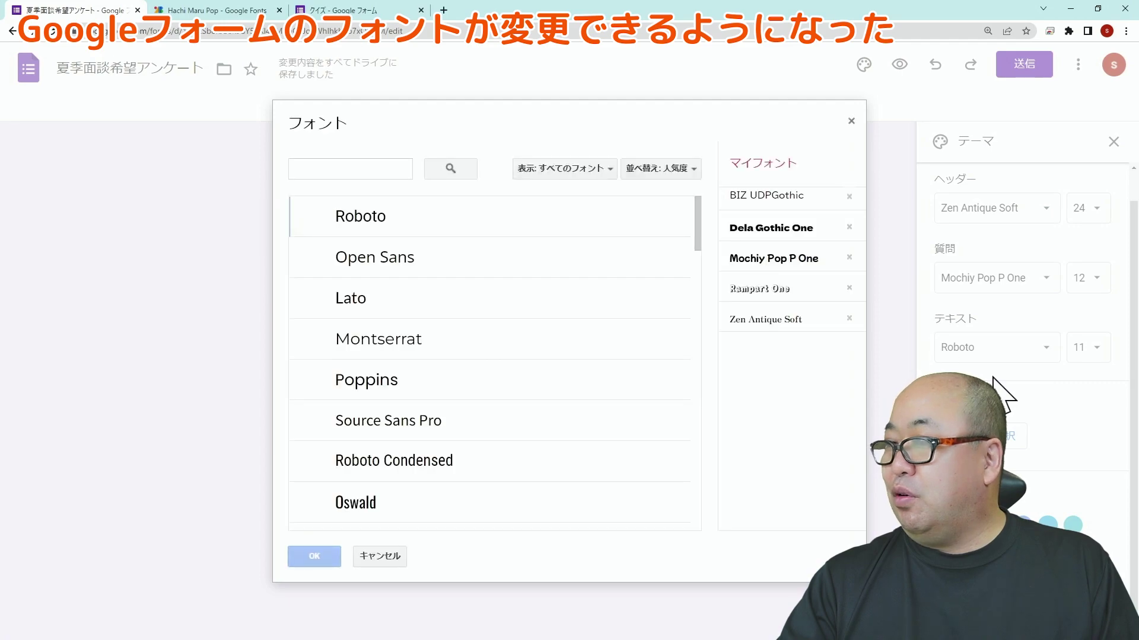
right_click(372, 175)
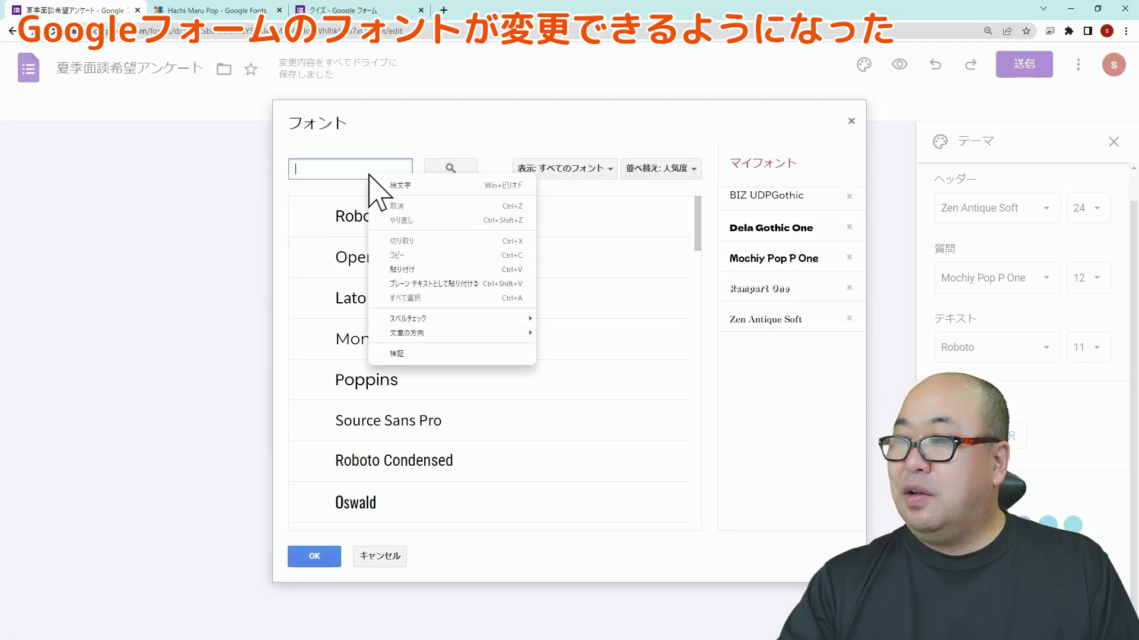
click(415, 265)
click(394, 223)
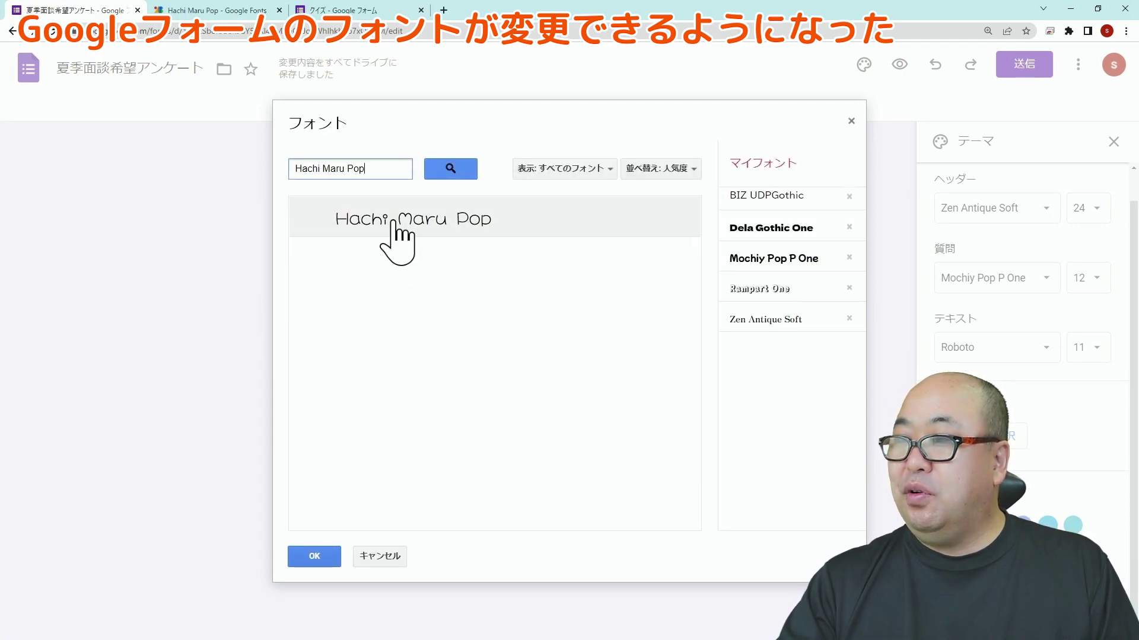
click(323, 557)
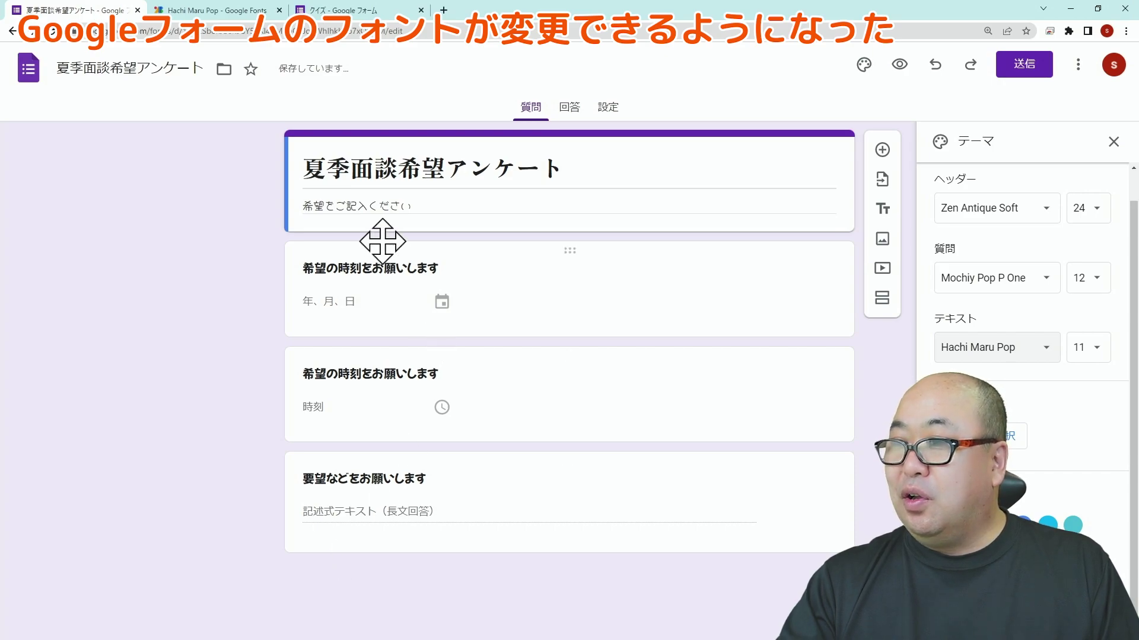
drag(306, 206, 457, 203)
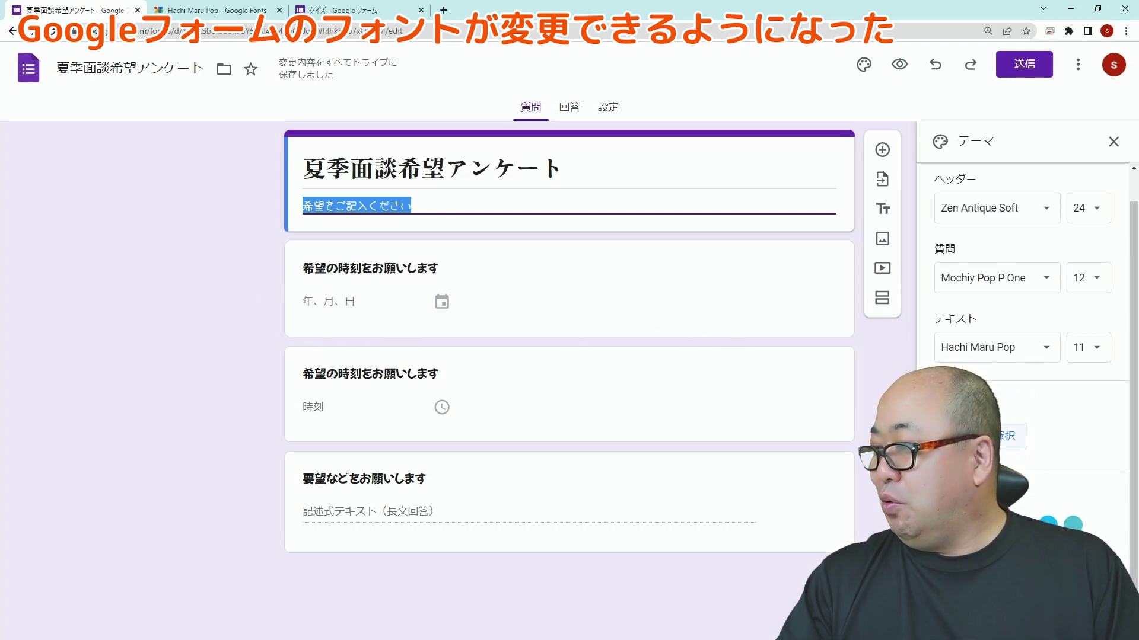
- Preview the survey form and check the date picker of its first question
drag(1131, 330, 1131, 300)
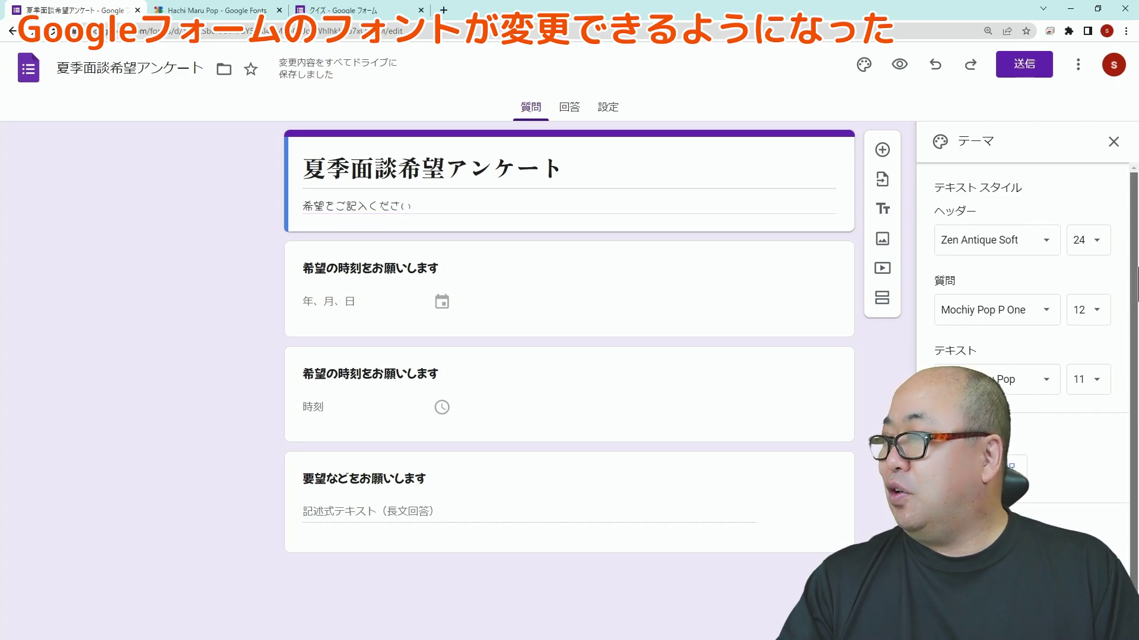
click(900, 65)
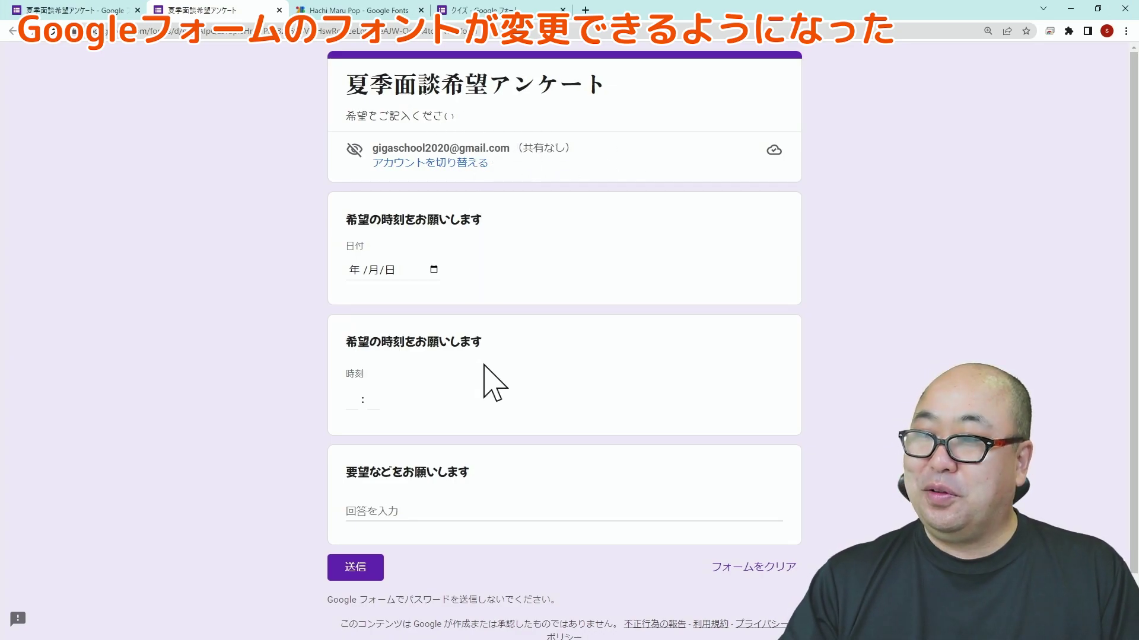
click(433, 271)
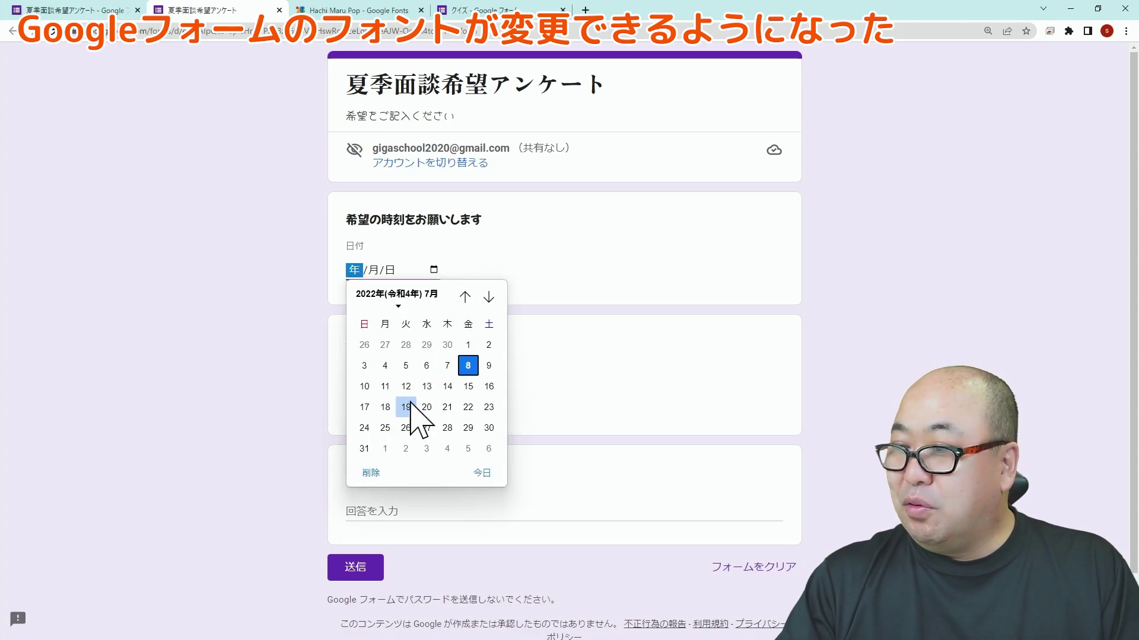
click(573, 320)
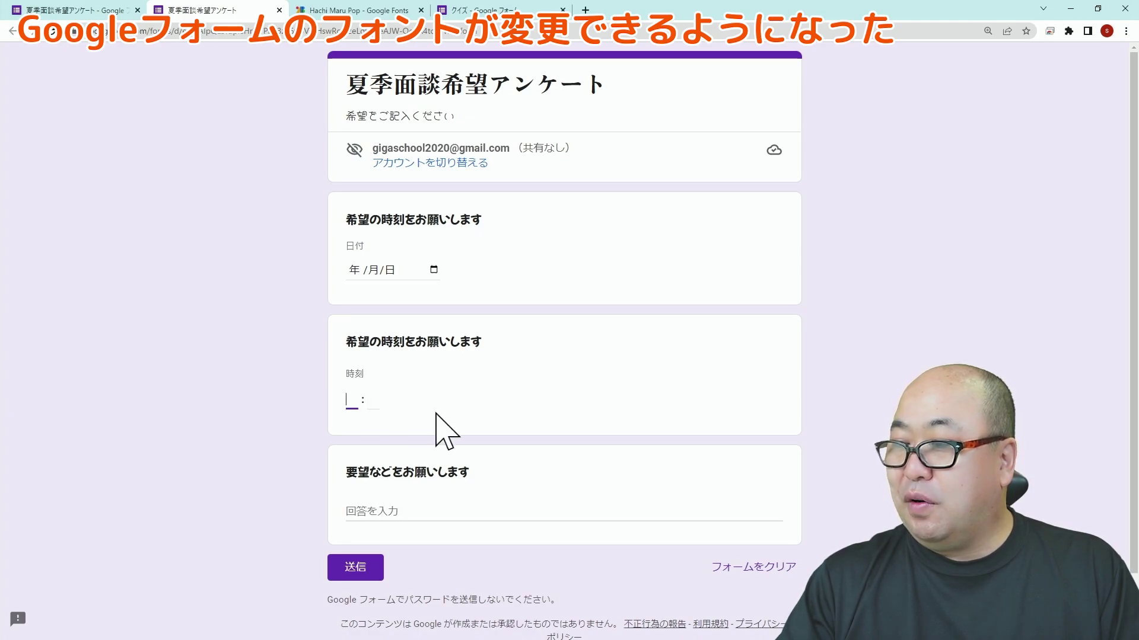
- Enter a row of あ characters as a trial answer to the 要望などをお願いします question in the preview
click(402, 510)
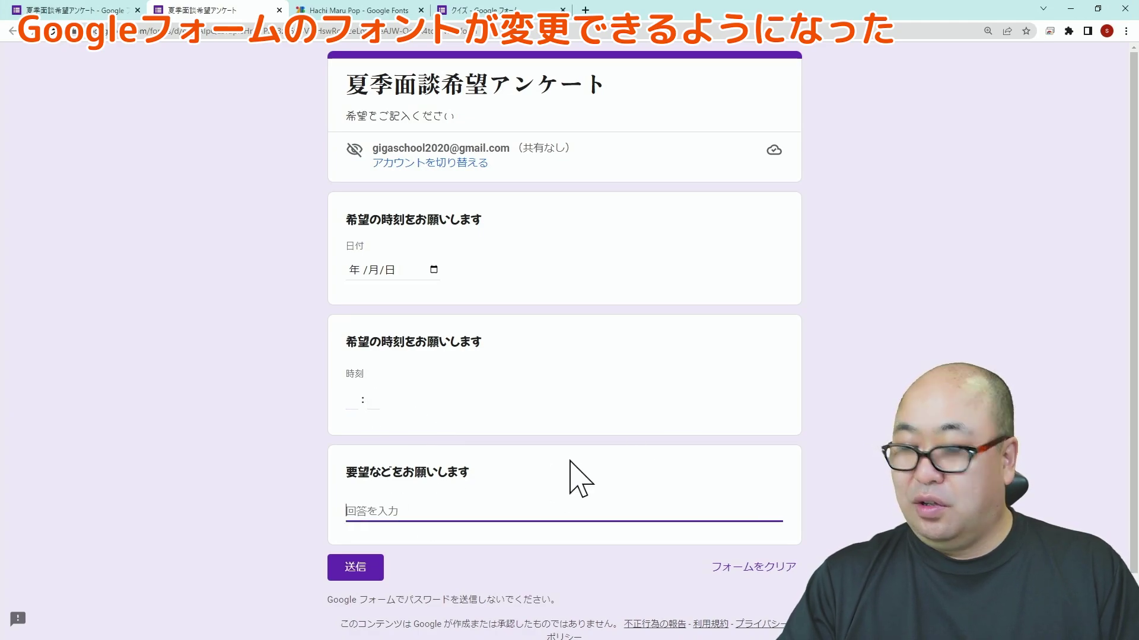
text(a)
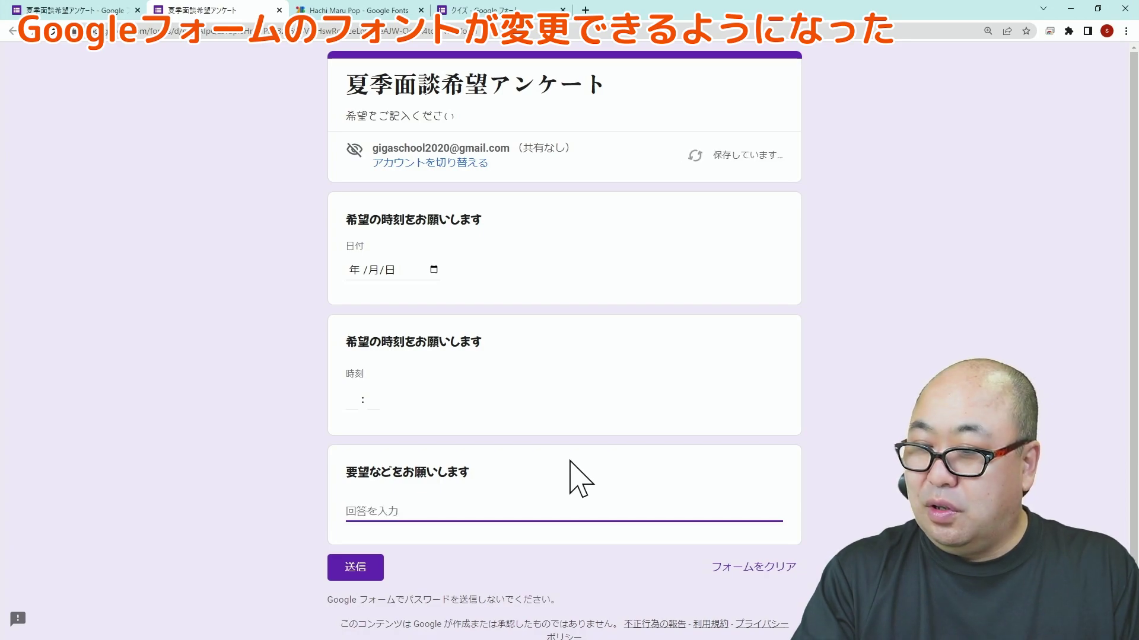
text(ああああああああああああああああああ)
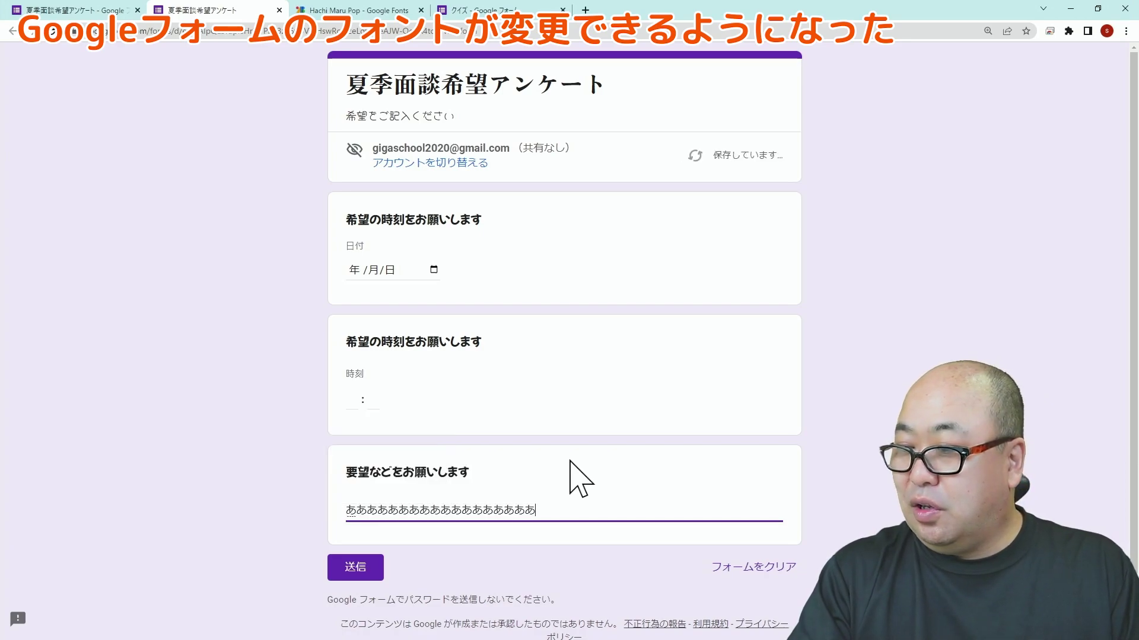
key(Return)
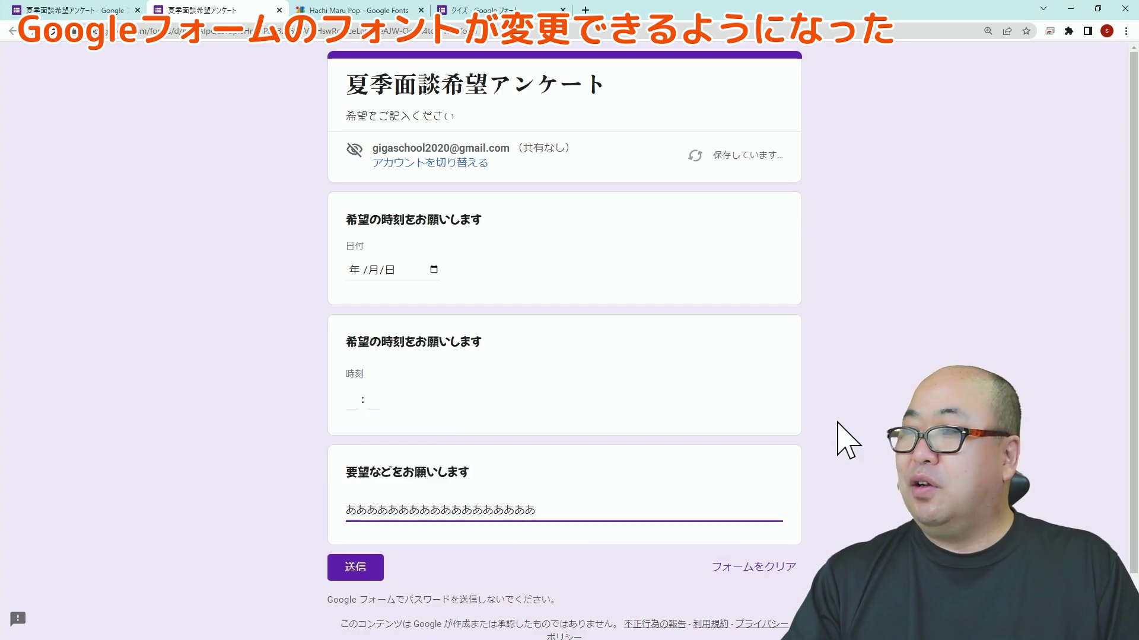
click(838, 422)
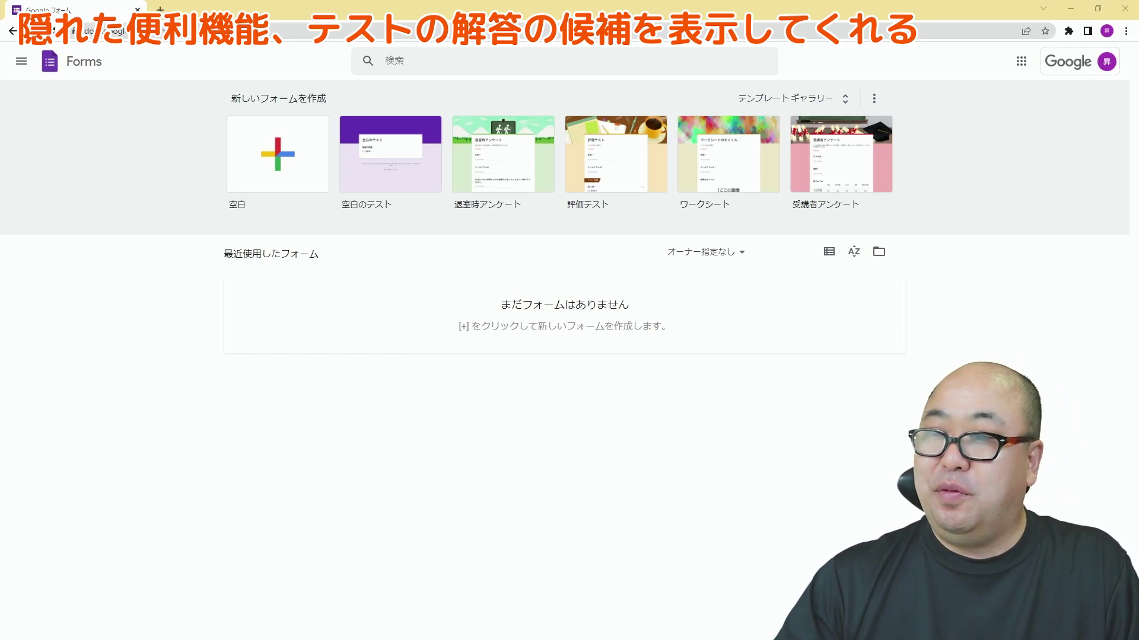
- Create a new blank form and turn it into a quiz in its settings
click(277, 153)
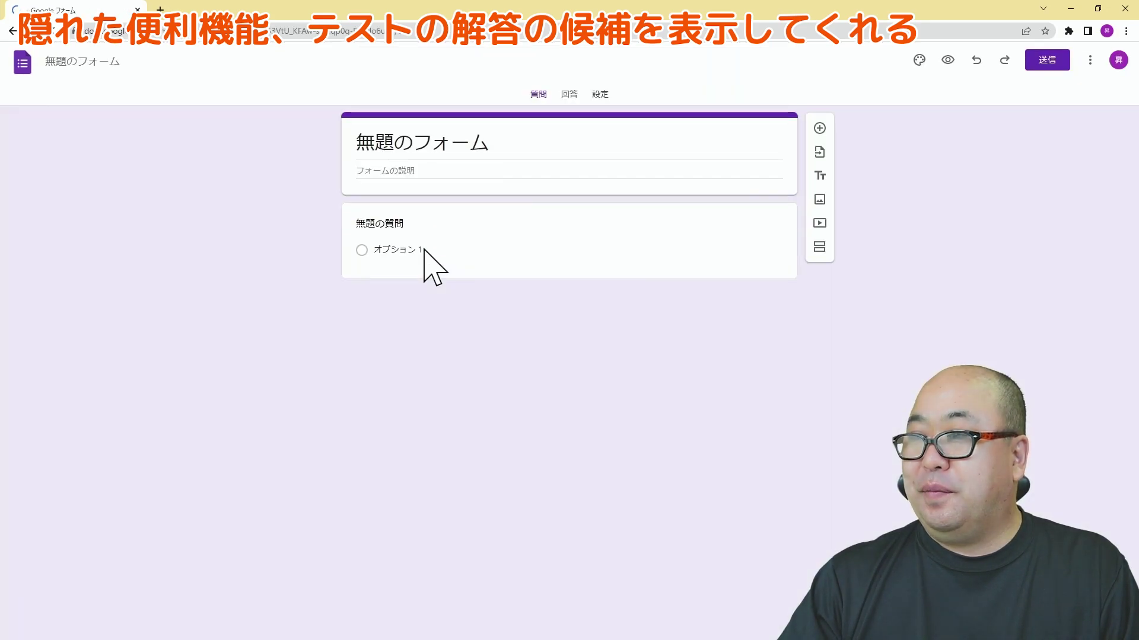
click(602, 95)
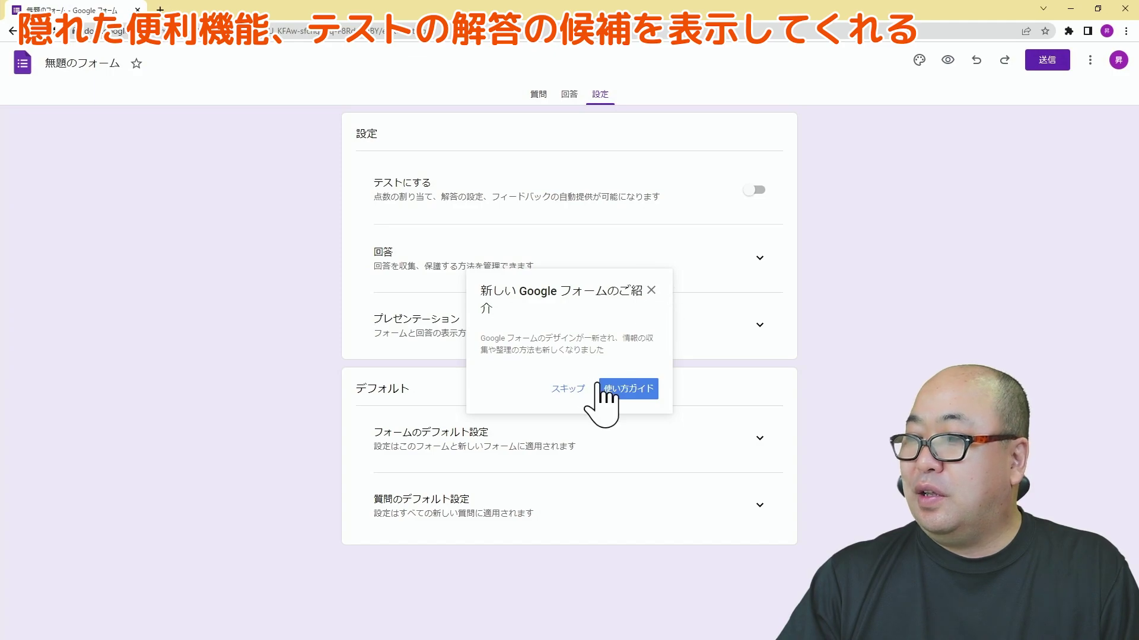
click(576, 389)
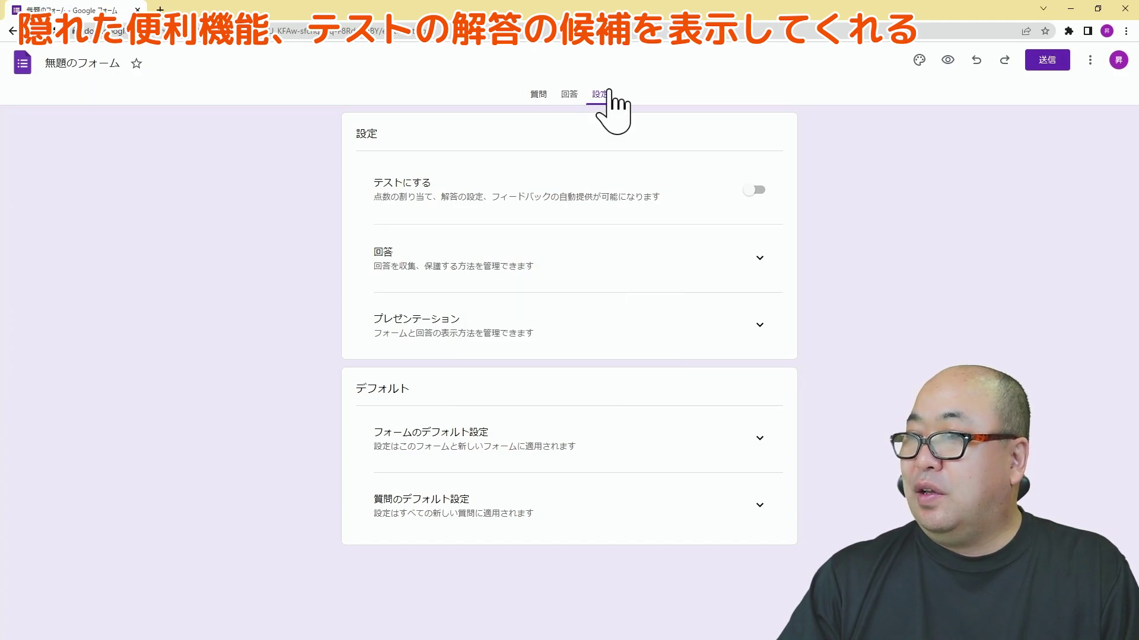
click(762, 190)
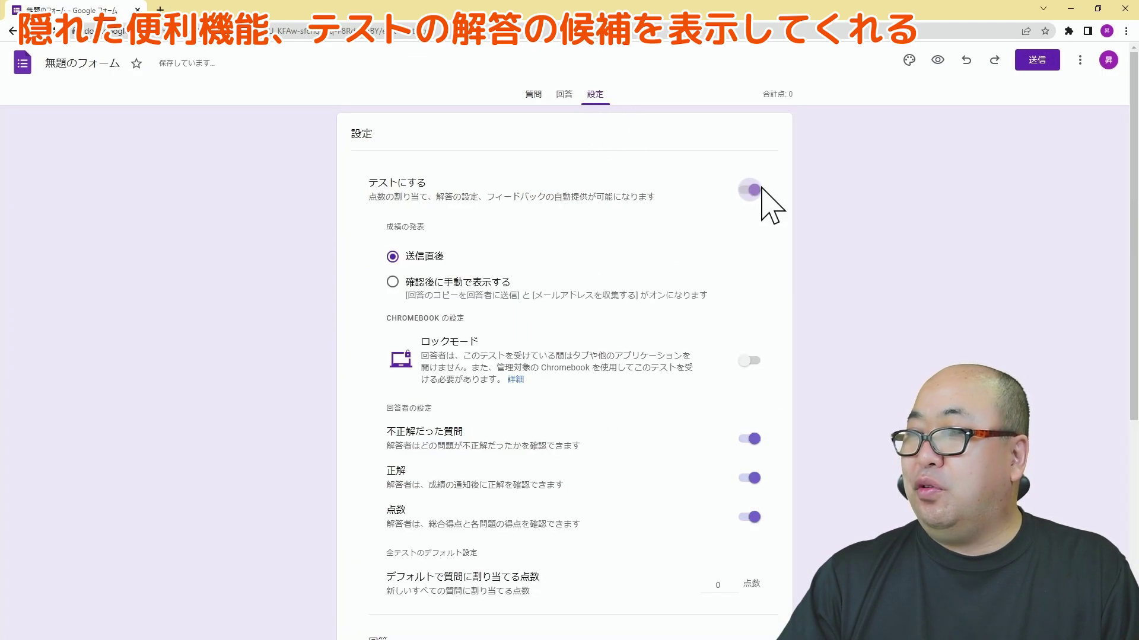
- Return to the quiz questions and enter 日本の首都は？ as the text of the first question
click(532, 97)
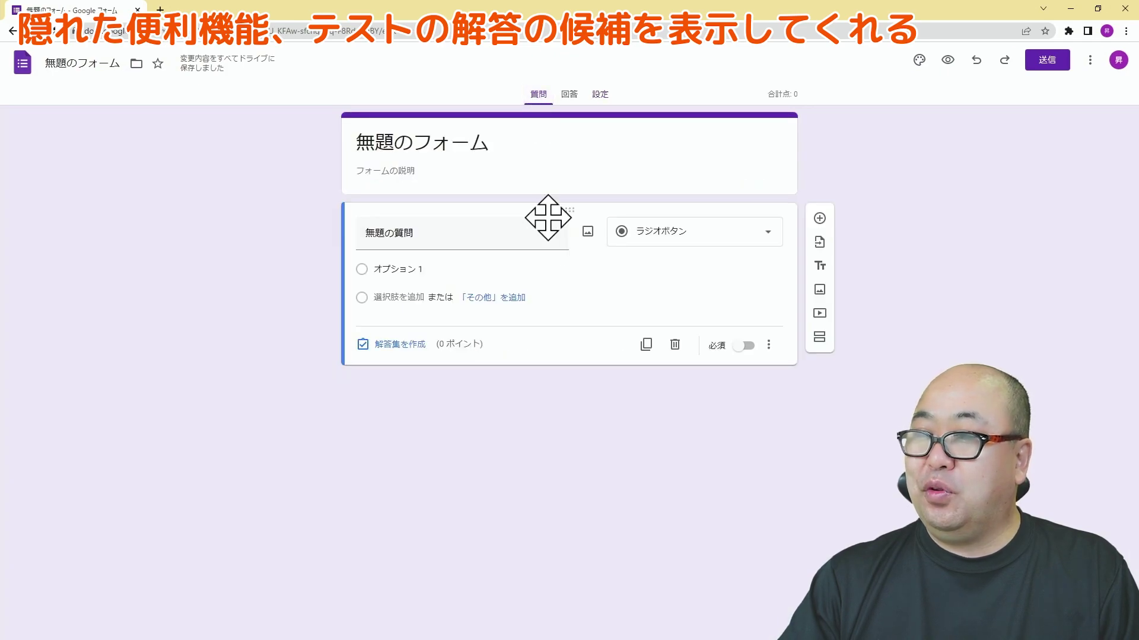
click(436, 232)
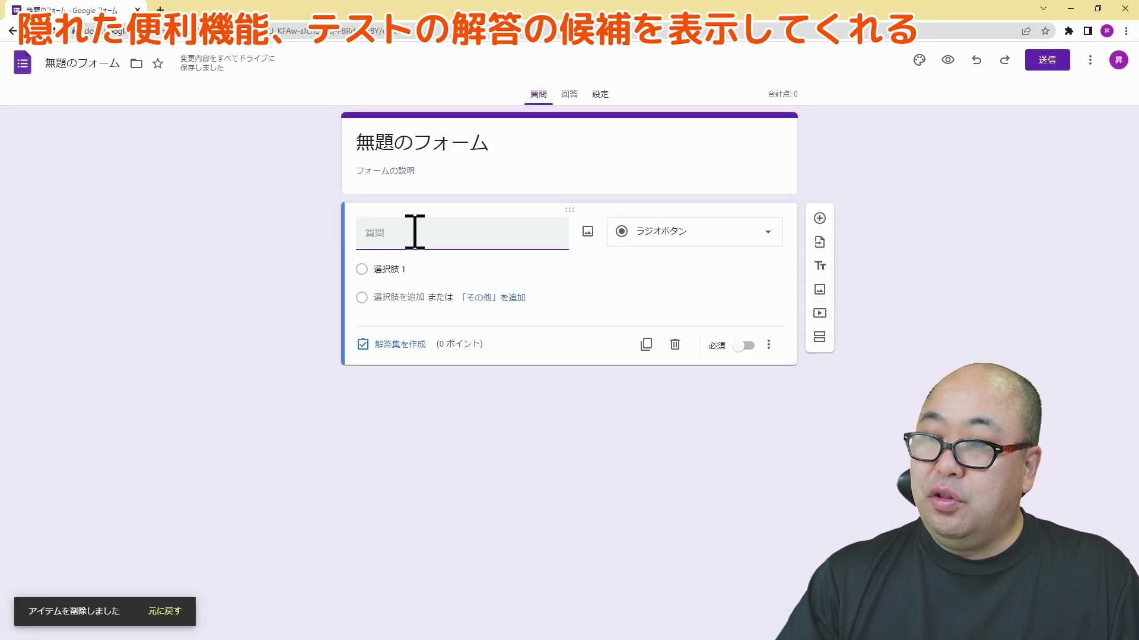
text(日本の)
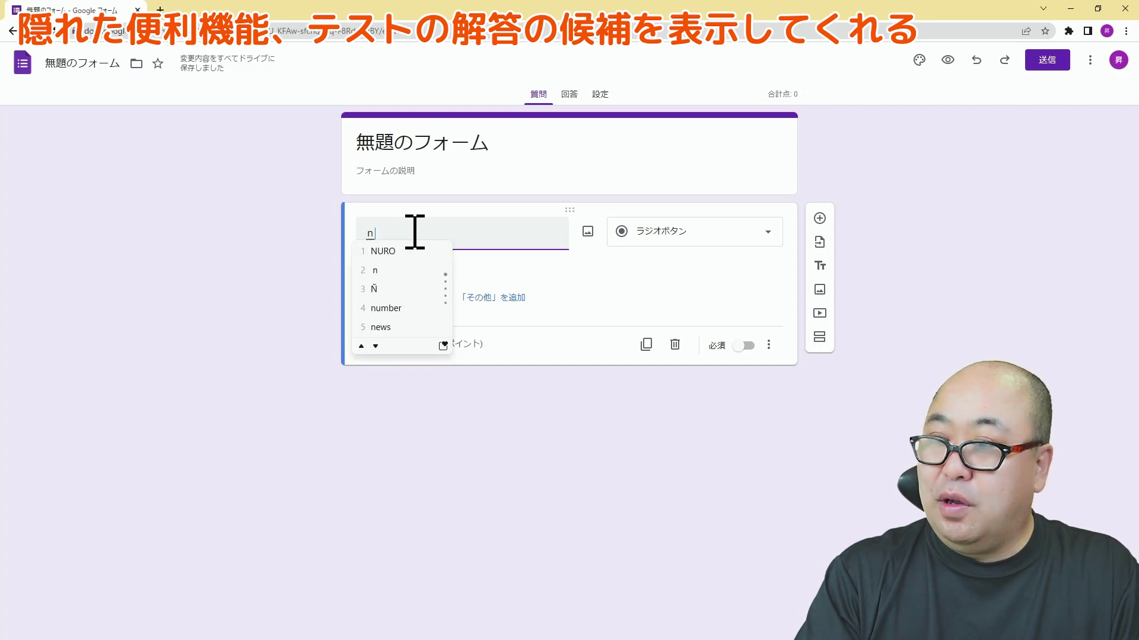
text(首都は)
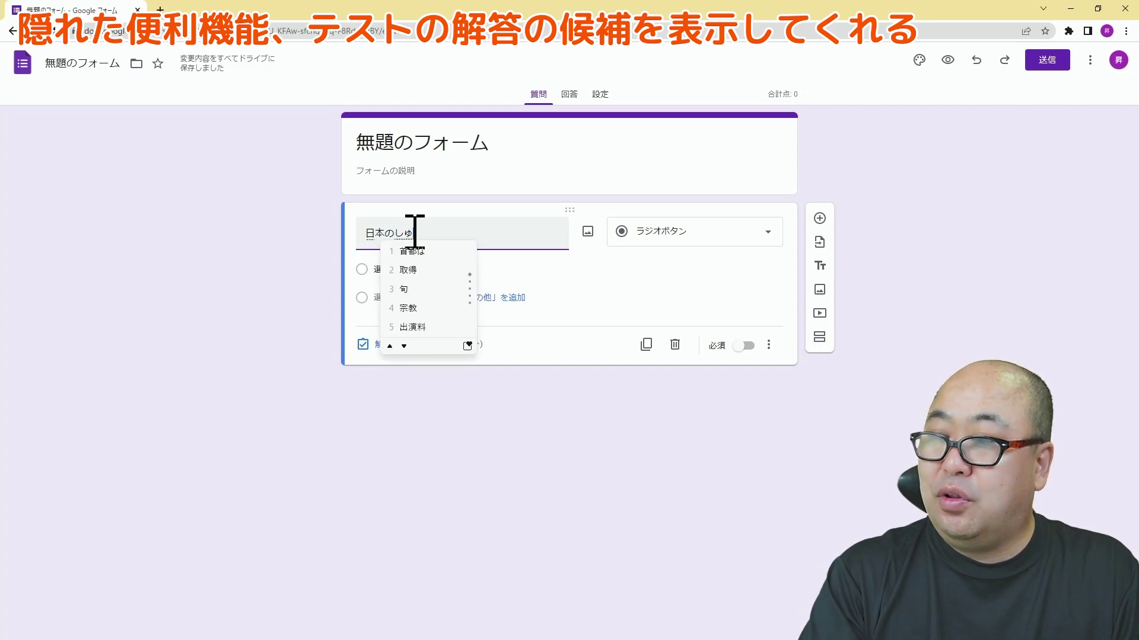
text(？)
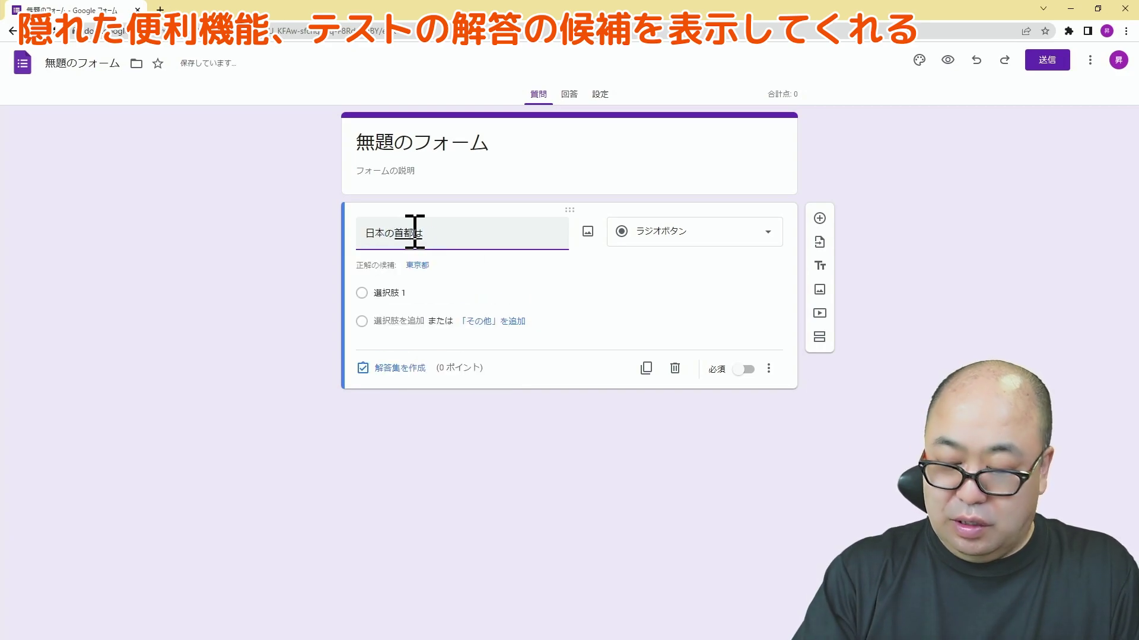
key(Return)
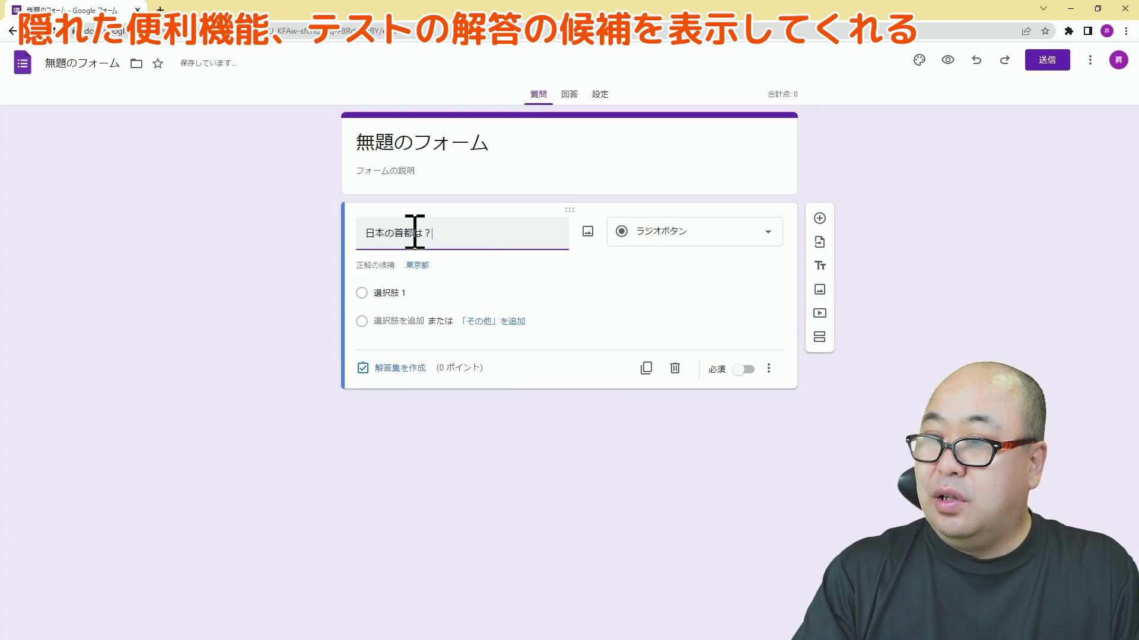
- Add the suggested correct answer 東京都 and all other suggested options to the capital question, and open the form preview
click(423, 266)
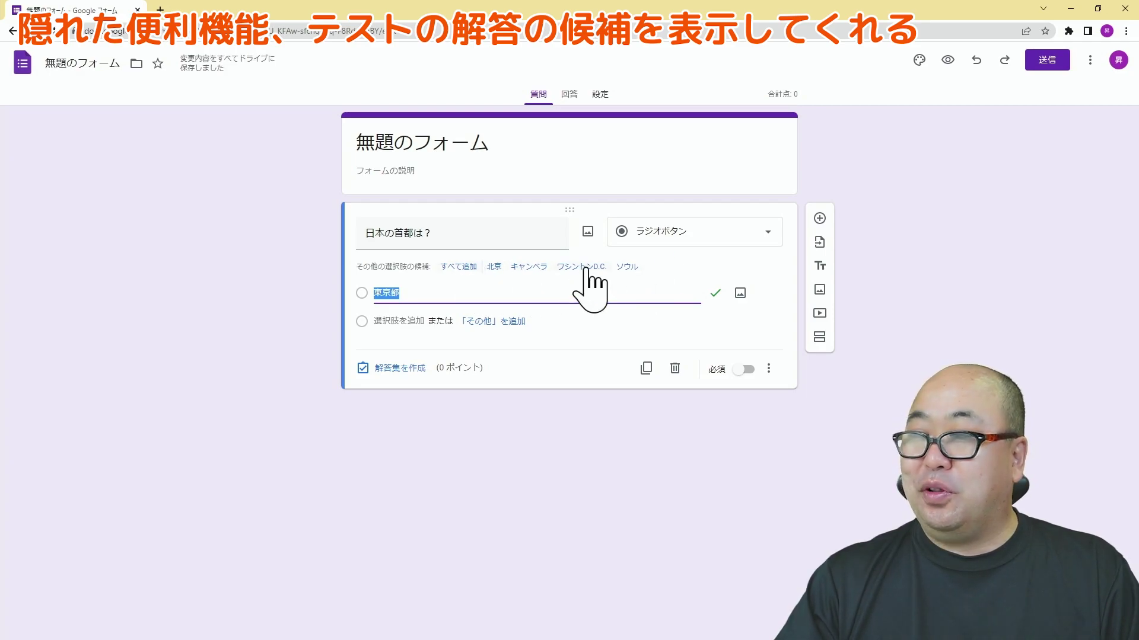
click(452, 268)
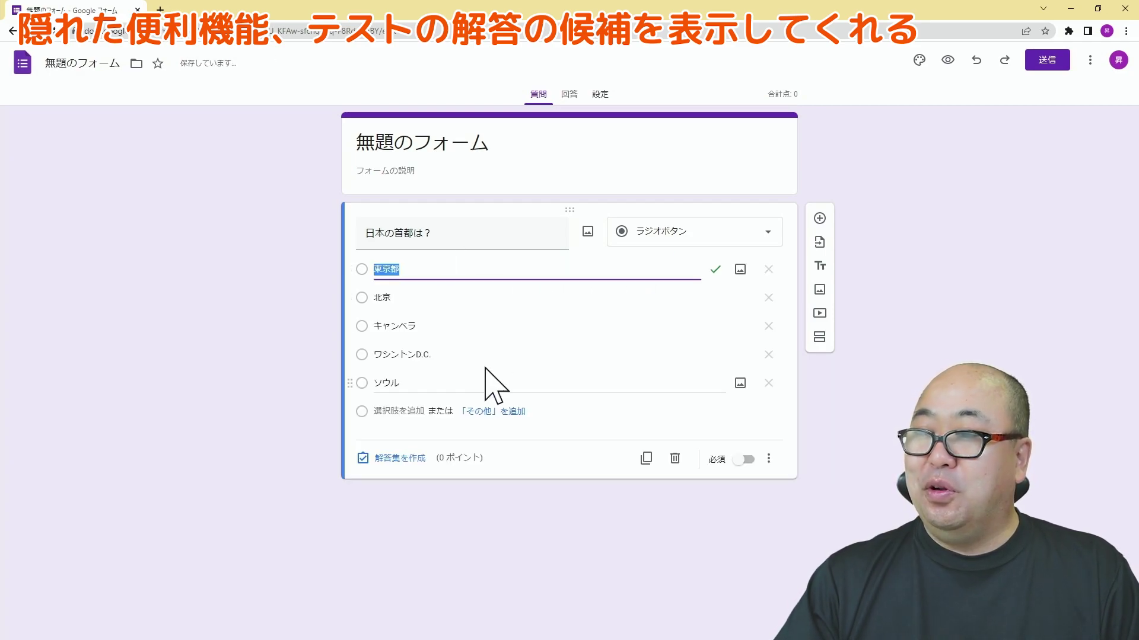
click(956, 61)
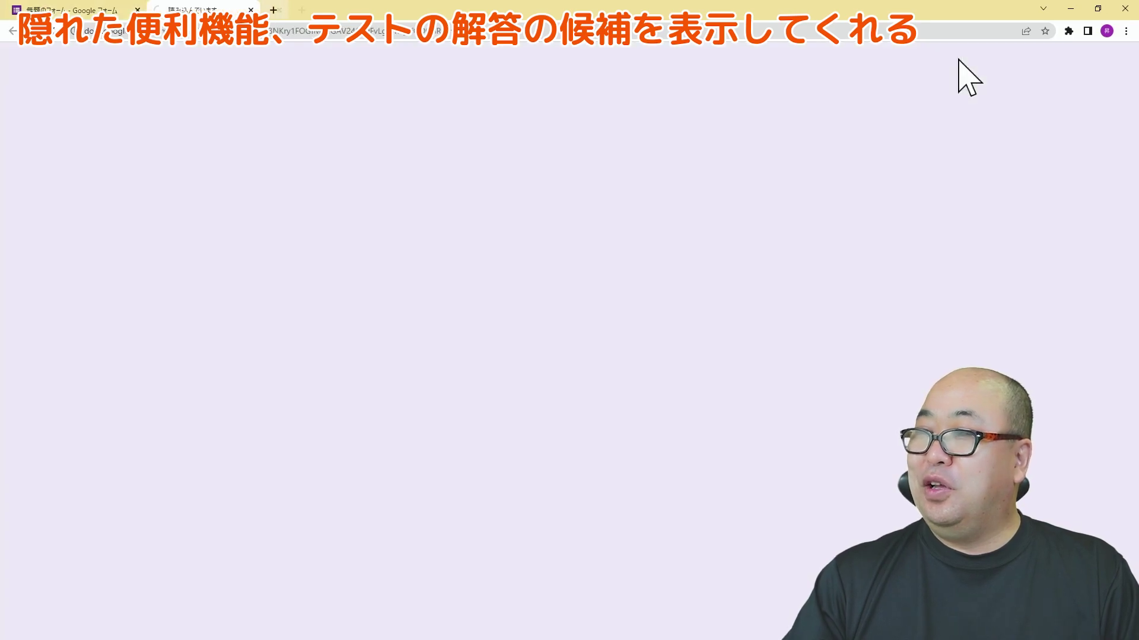